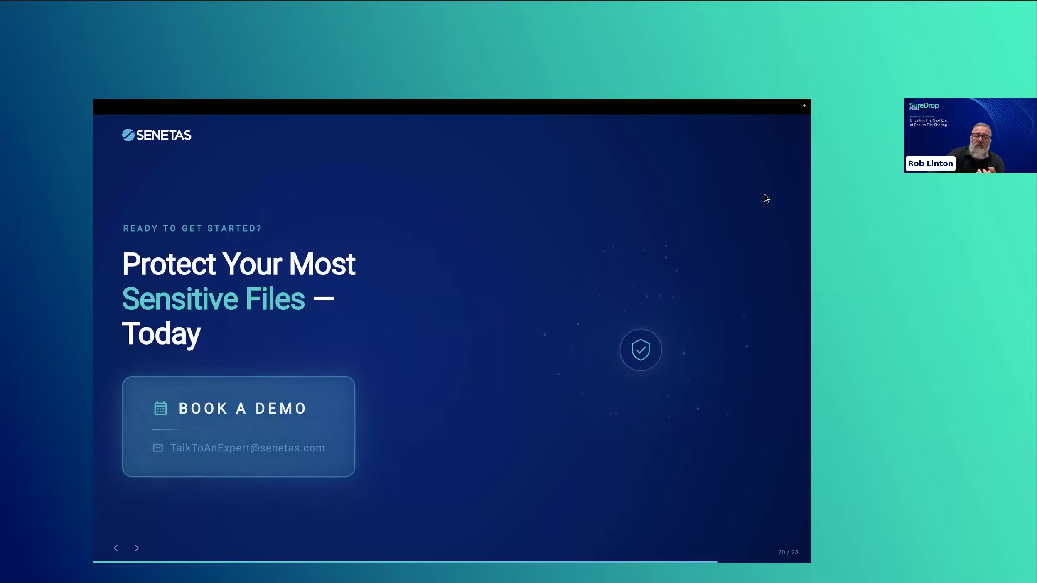
key(Right)
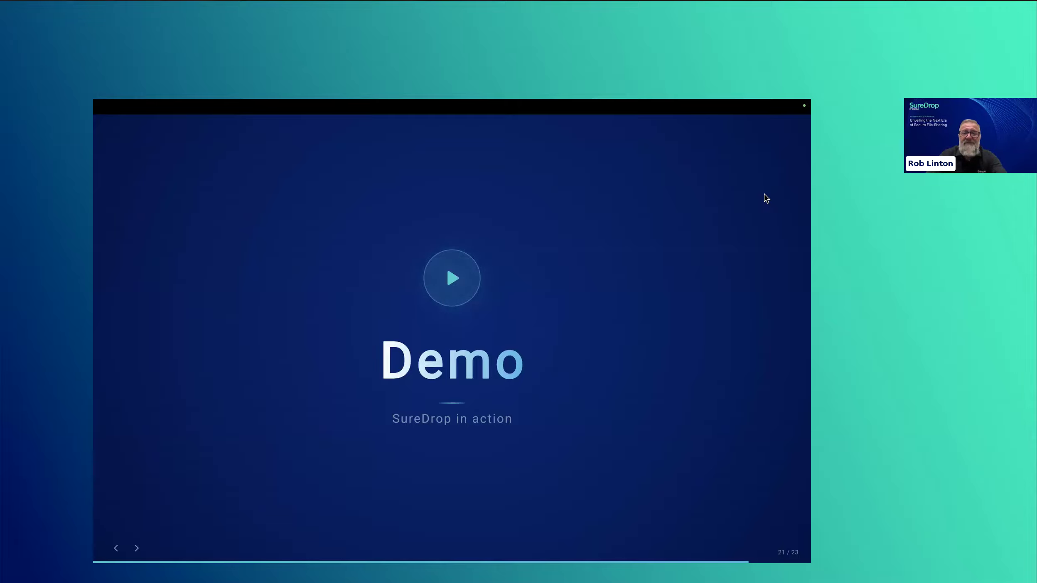
key(ctrl+Right)
click(452, 472)
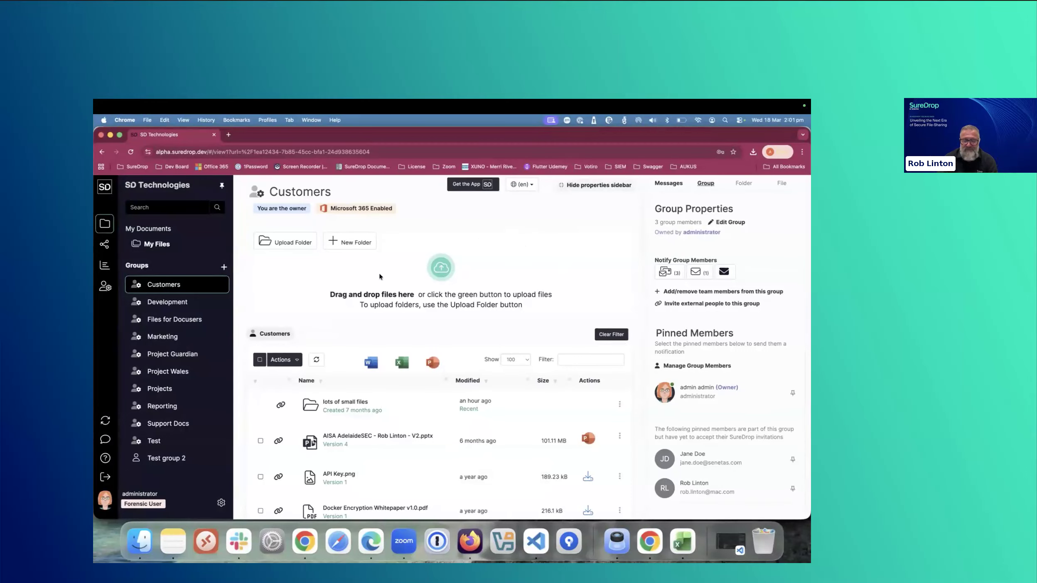
- Open the Admin area and look over the user list, its bulk user actions and the activation statuses
click(106, 288)
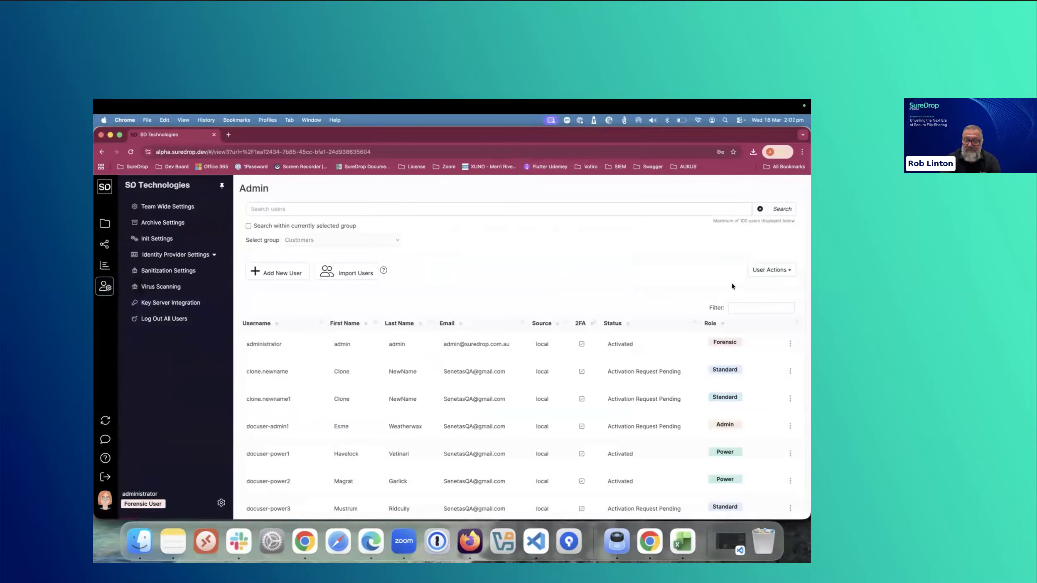
click(777, 276)
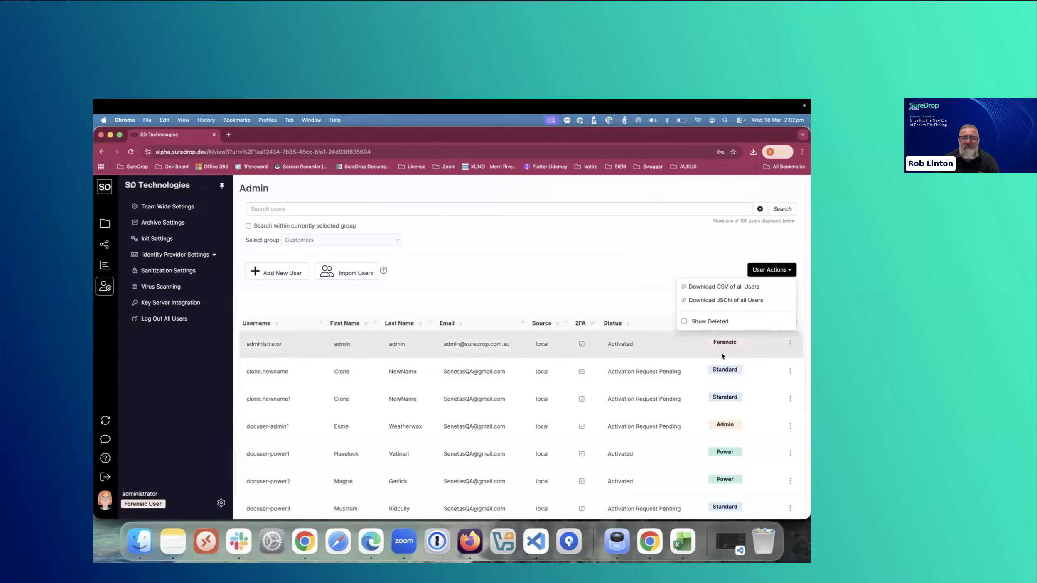
click(615, 265)
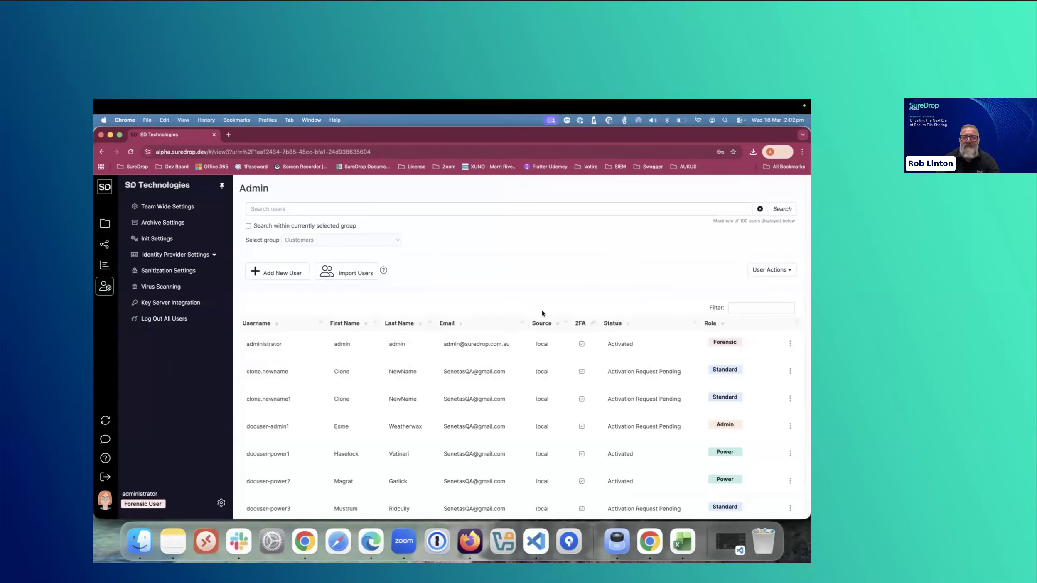
drag(606, 371, 686, 379)
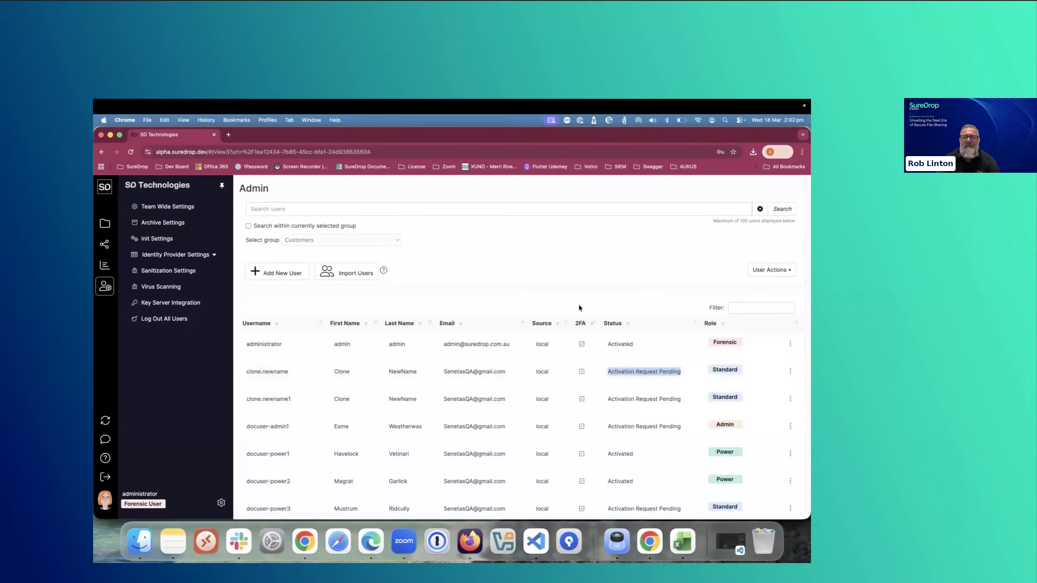
- Review the Team Wide Settings for branding, two-factor authentication, session timeout, share passwords and email verification, then close them
click(167, 210)
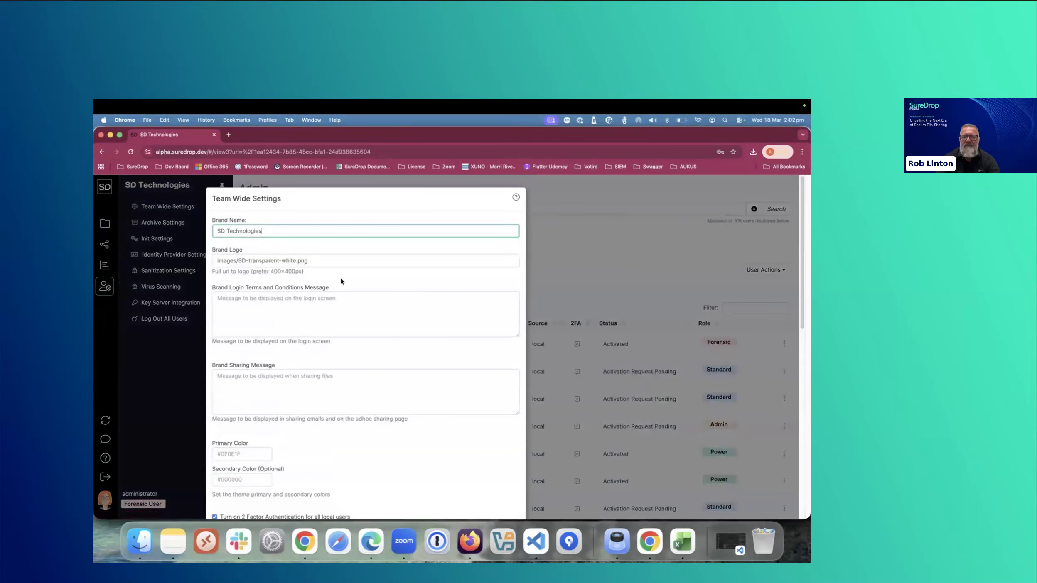
scroll(369, 349, down, 6)
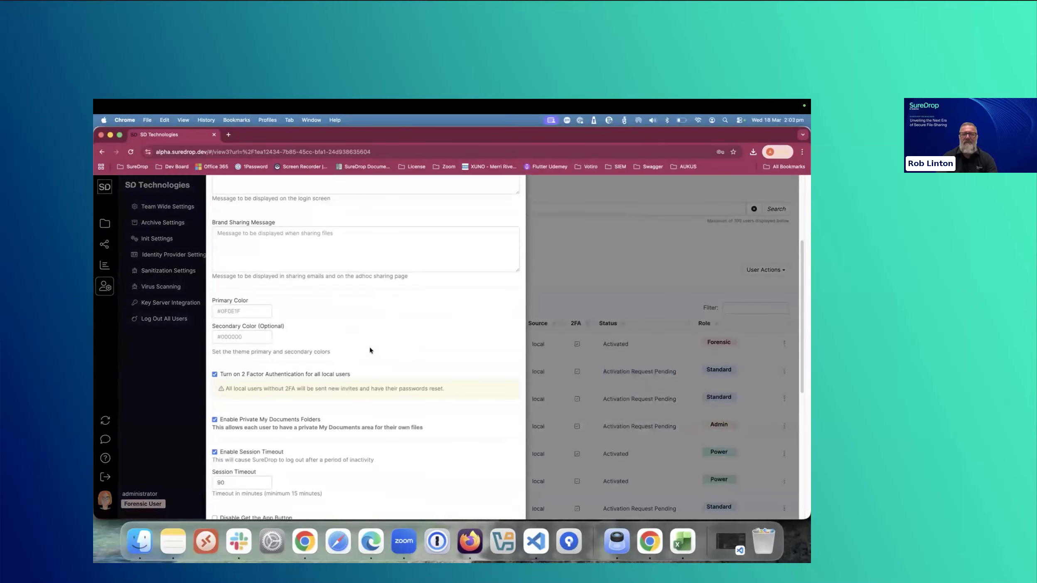
scroll(370, 349, down, 2)
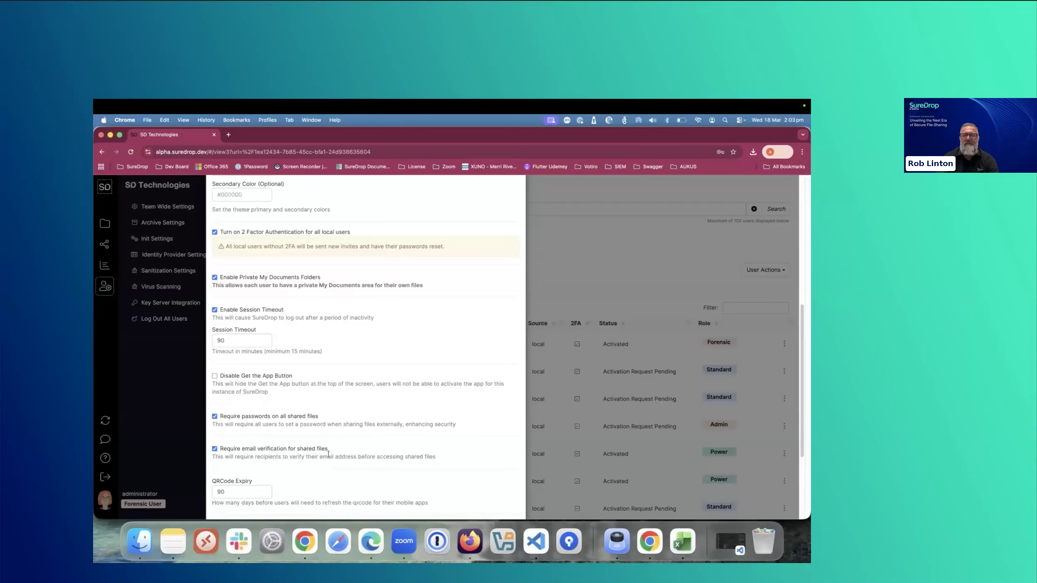
scroll(329, 455, down, 1)
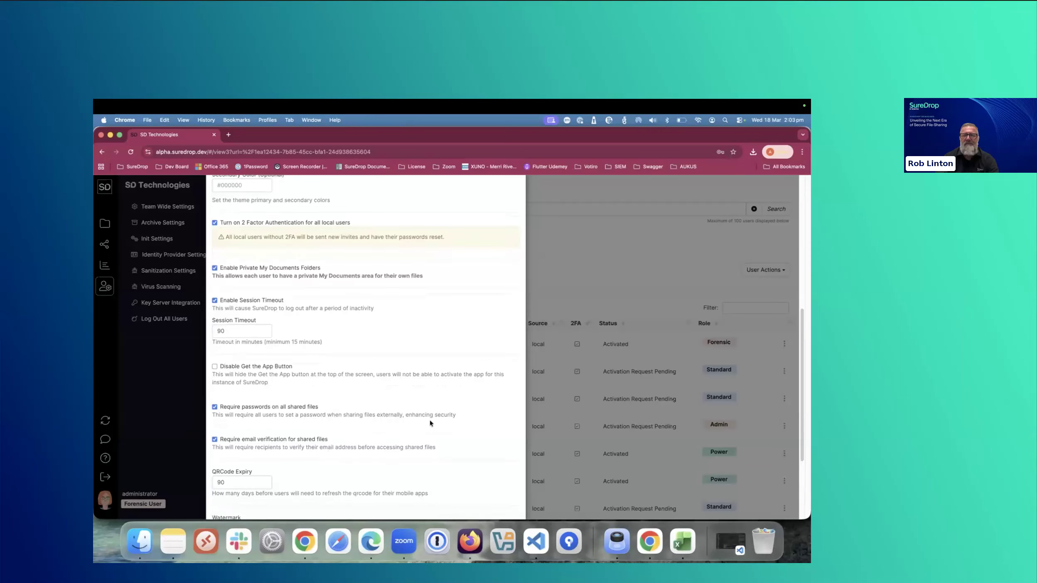
click(575, 292)
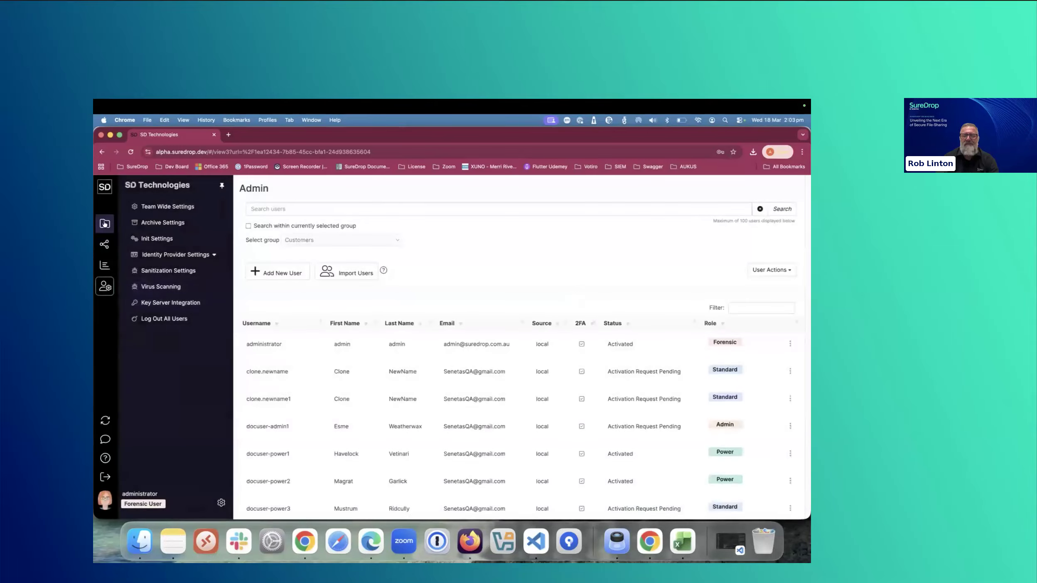
- Start an external share of the "lots of small files" folder in the Customers group and enter the recipient's email address
click(105, 224)
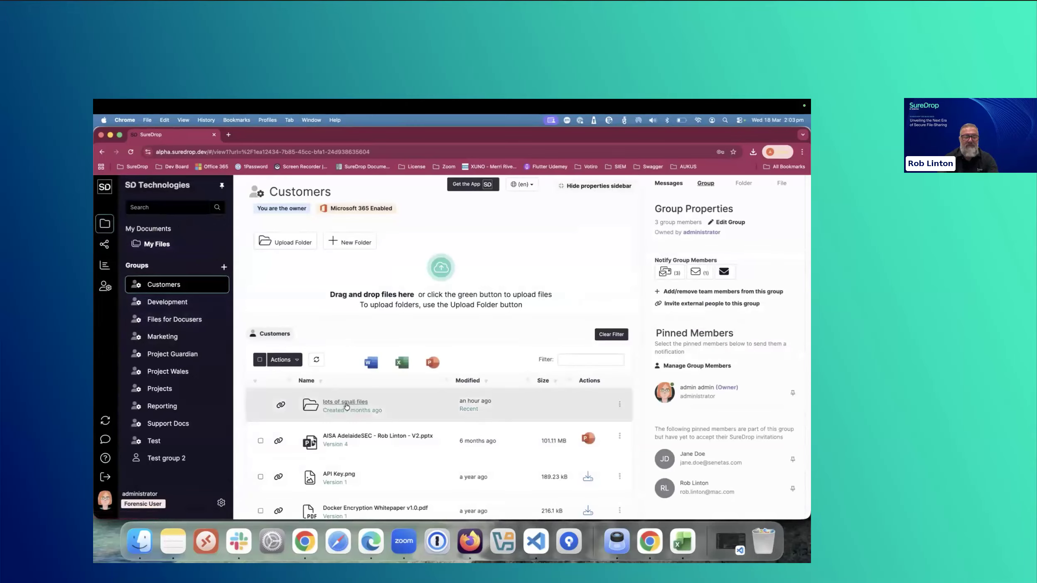
click(619, 405)
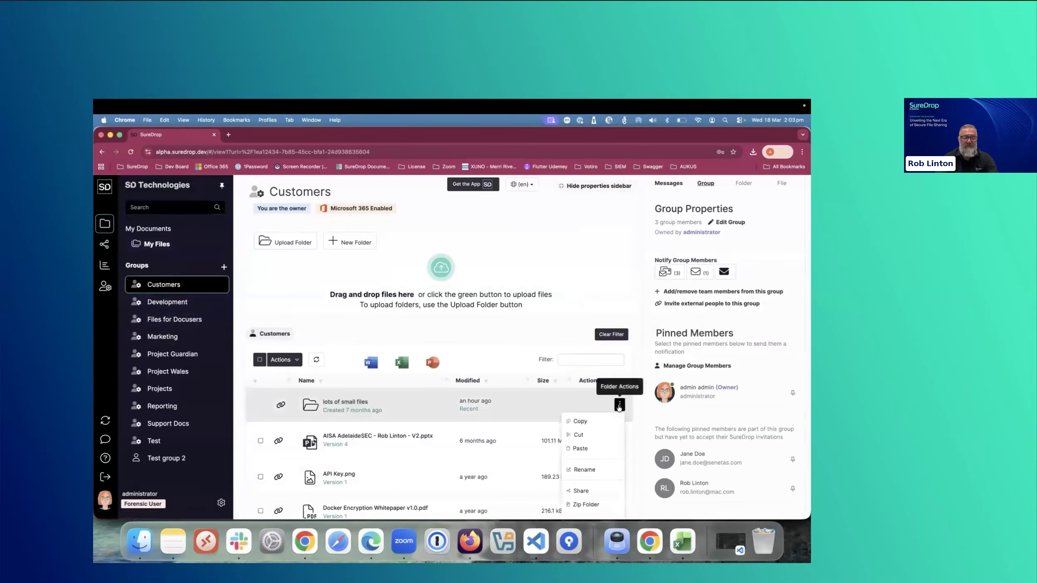
click(580, 491)
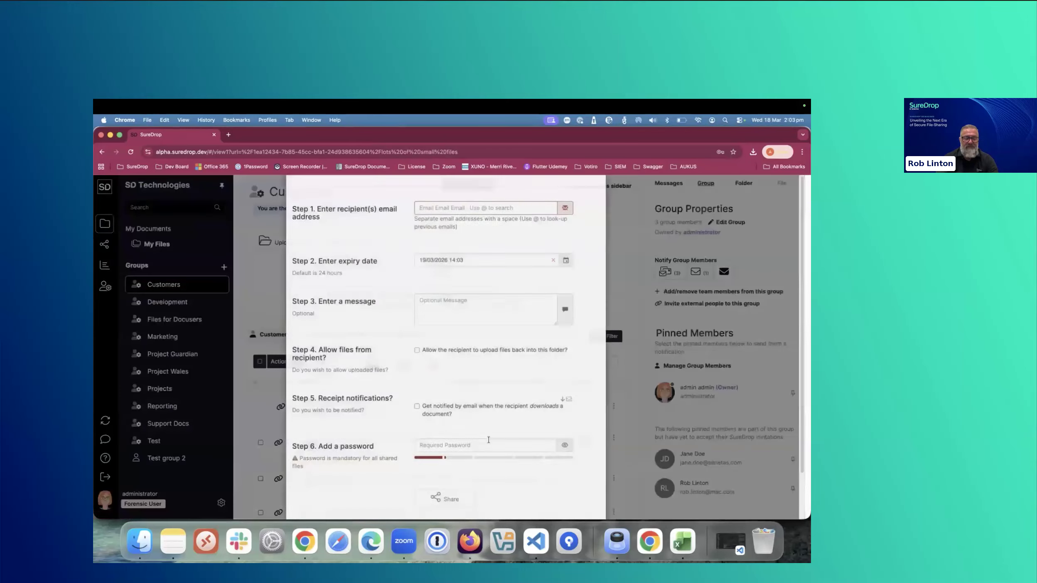
click(438, 245)
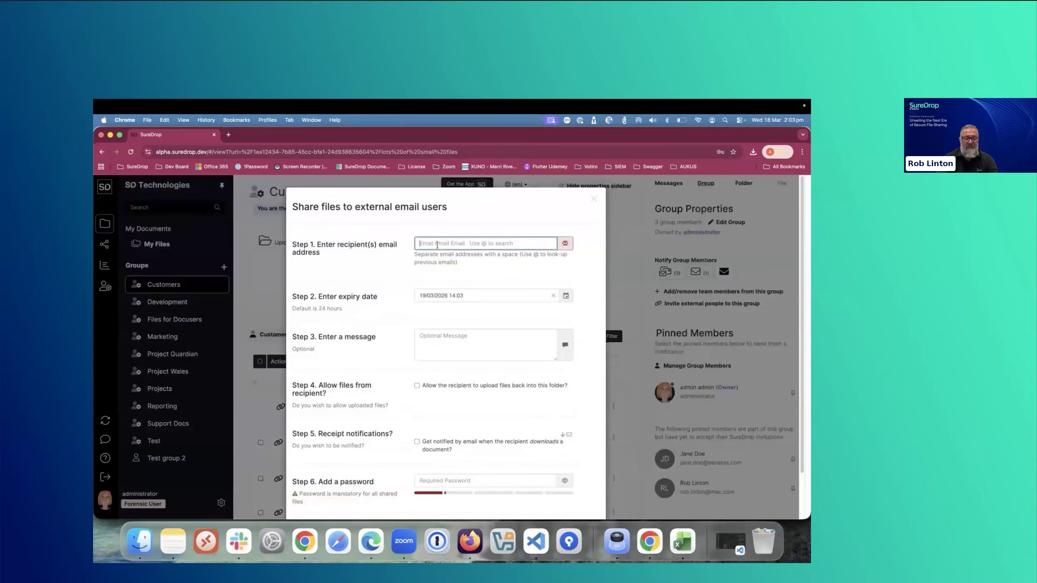
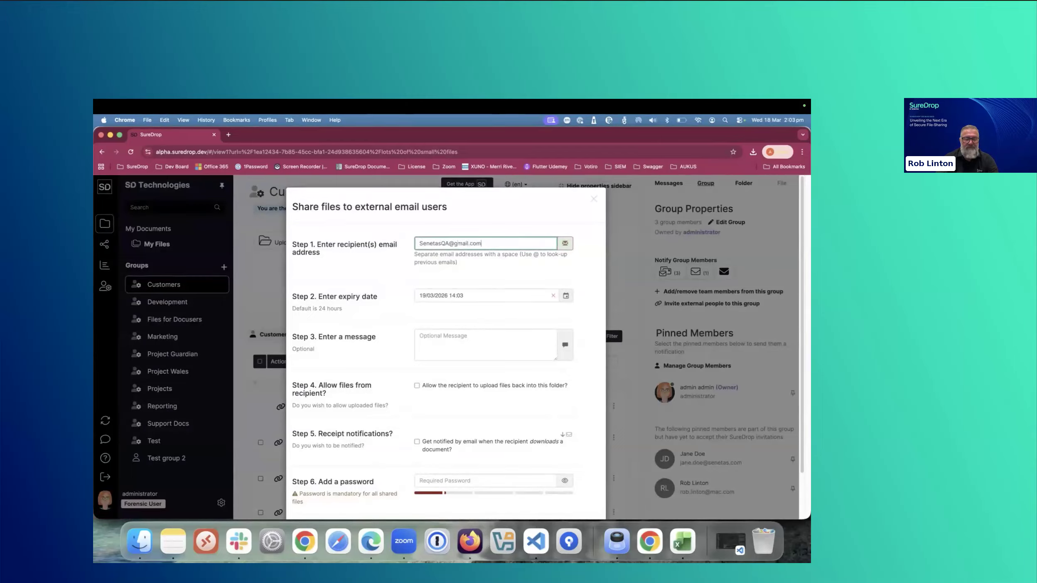
- Add the message "Have a look at my new sharing page" to the share
click(495, 350)
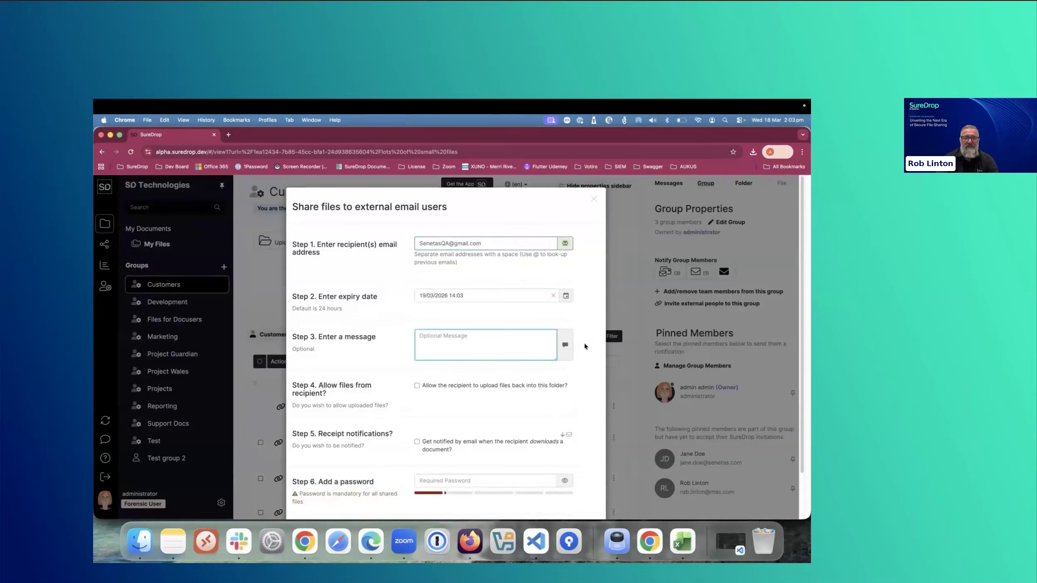
text(Have a look at my new sharing page)
- Enter the required share password and send the share to the recipient
scroll(371, 485, down, 1)
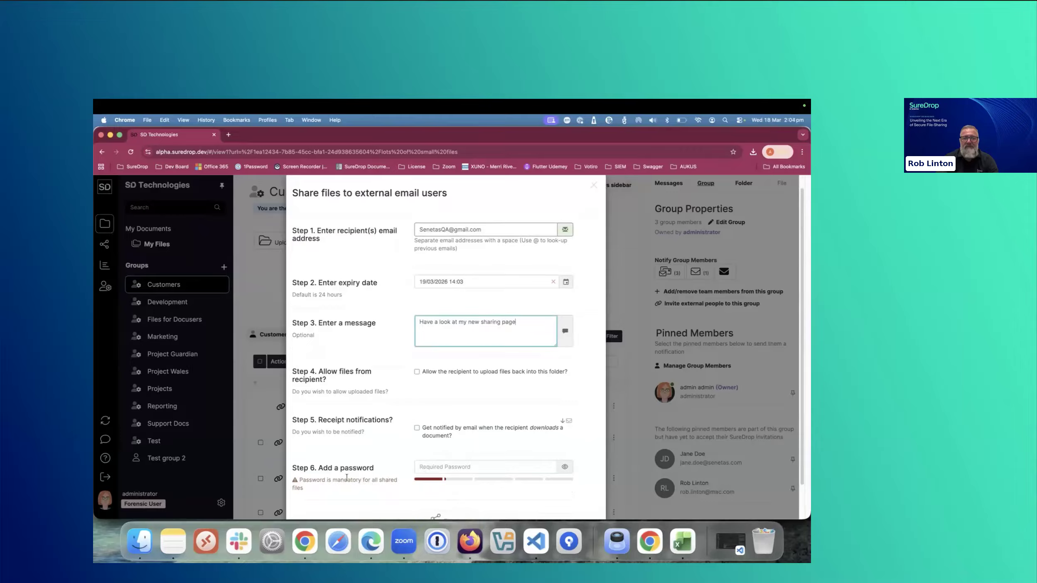
scroll(352, 478, down, 3)
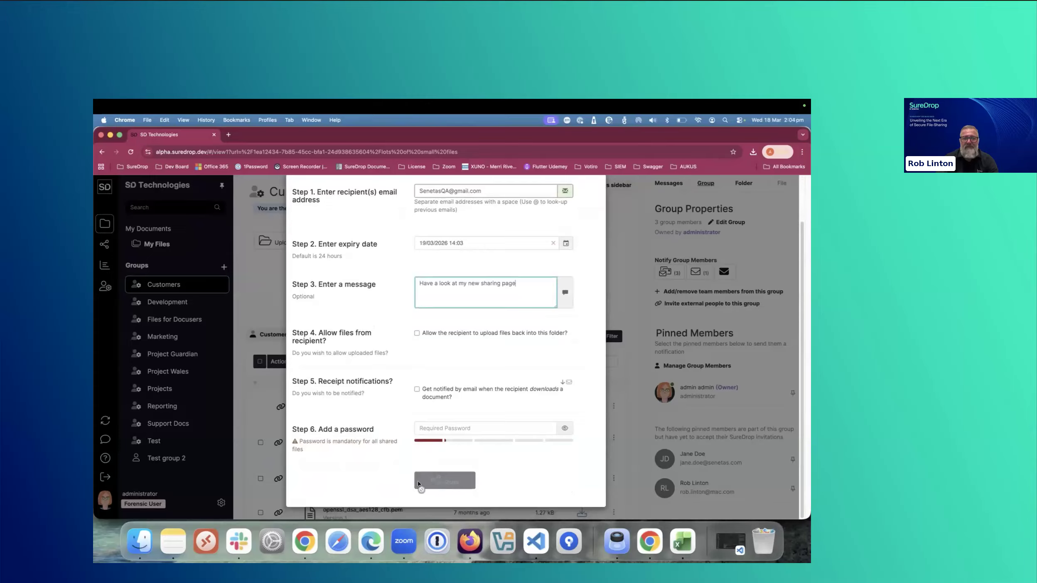
click(527, 430)
text(********)
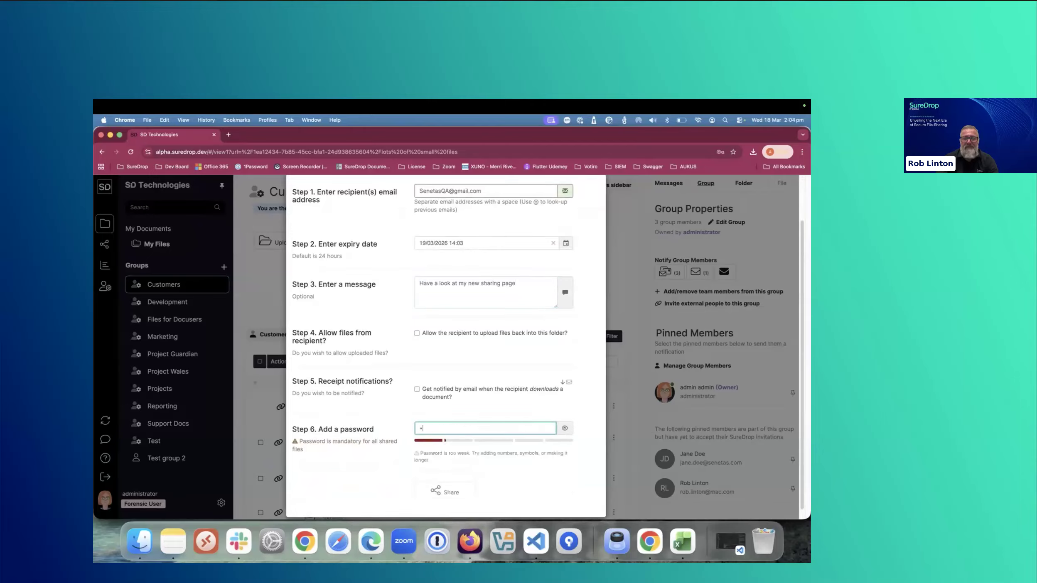
text(****)
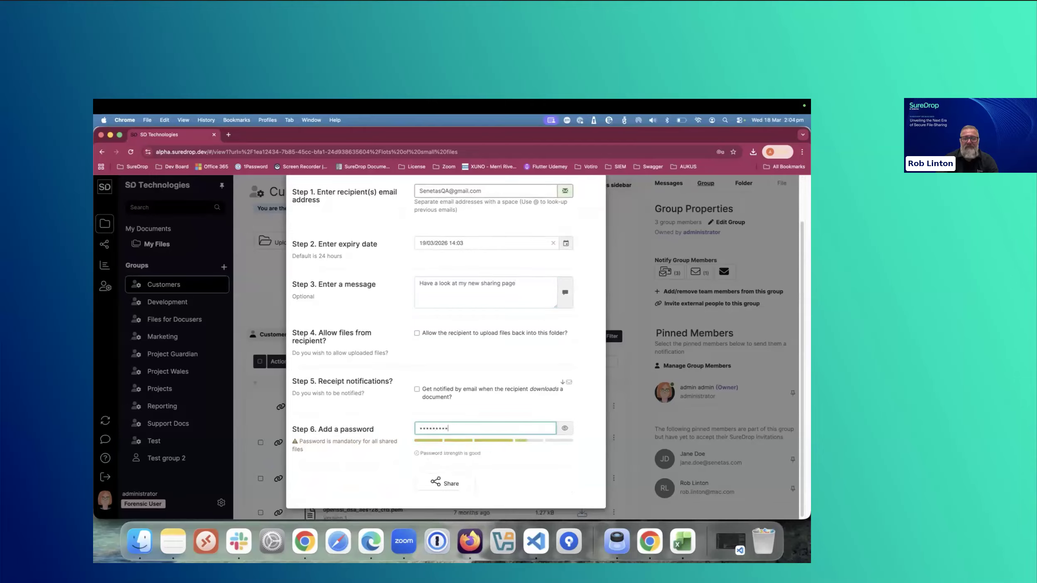
text(*****)
click(452, 484)
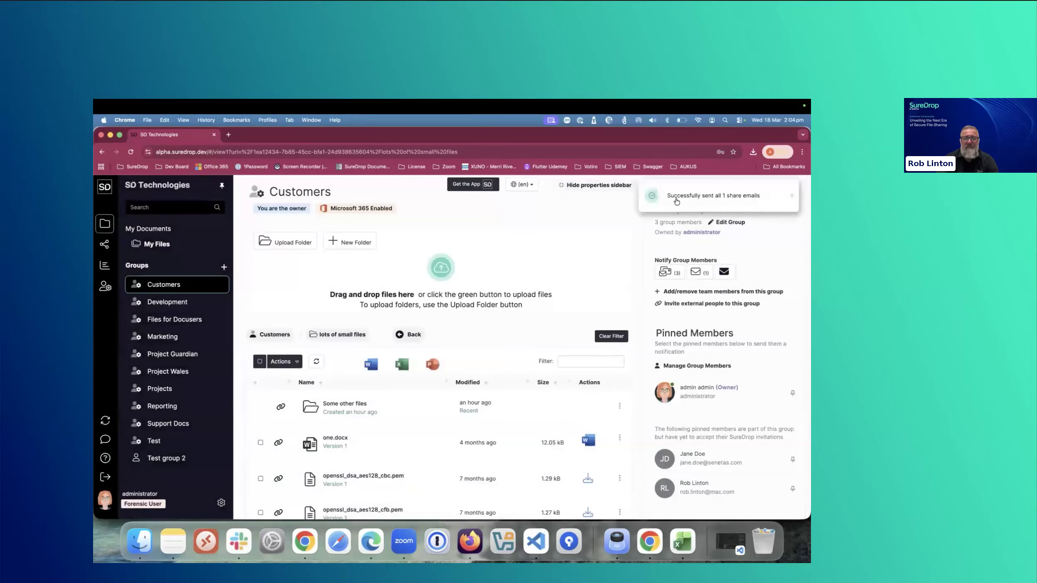
- Switch to Firefox and open the shared files page from the "has shared files with you" email in Gmail
click(470, 541)
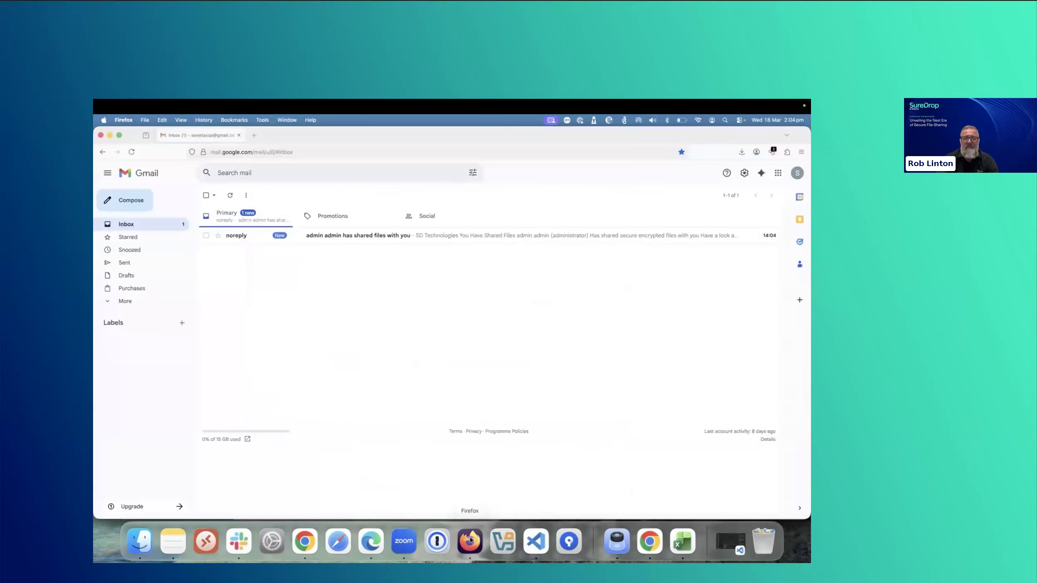
click(331, 238)
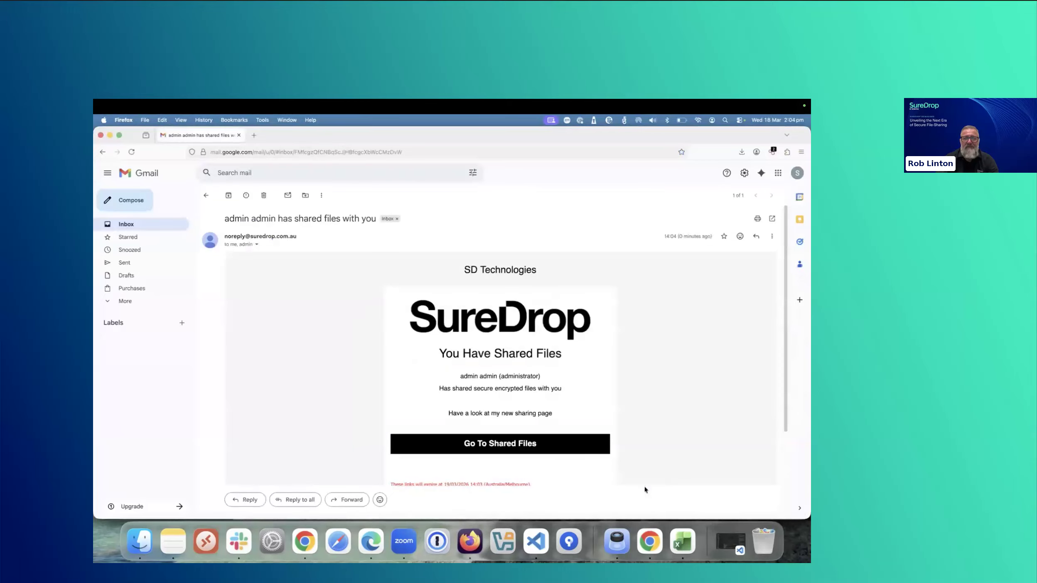
click(490, 450)
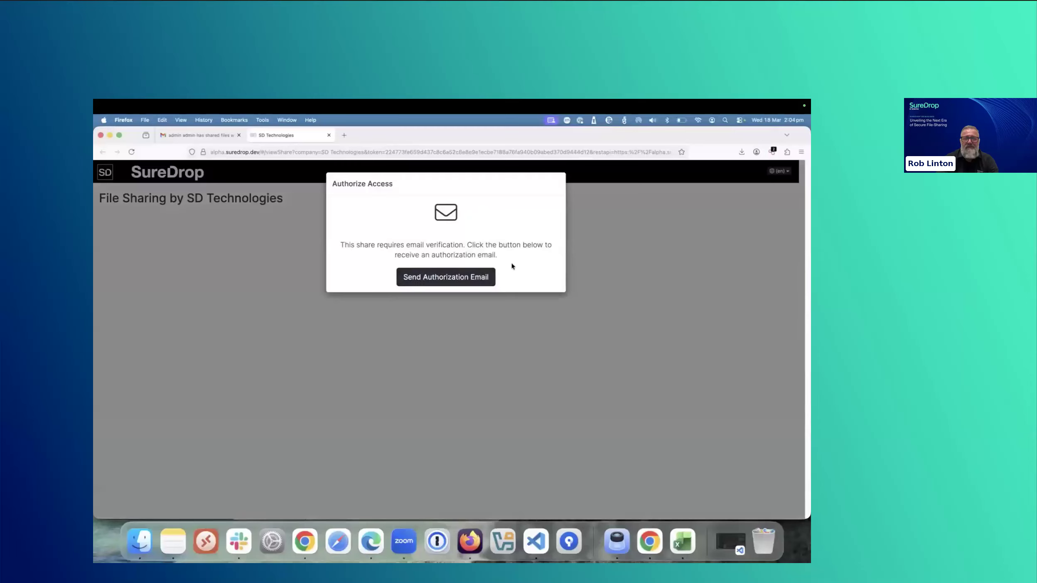
- Request the authorization email, authorize access to the shared files from it in Gmail, and close the confirmation page
click(493, 277)
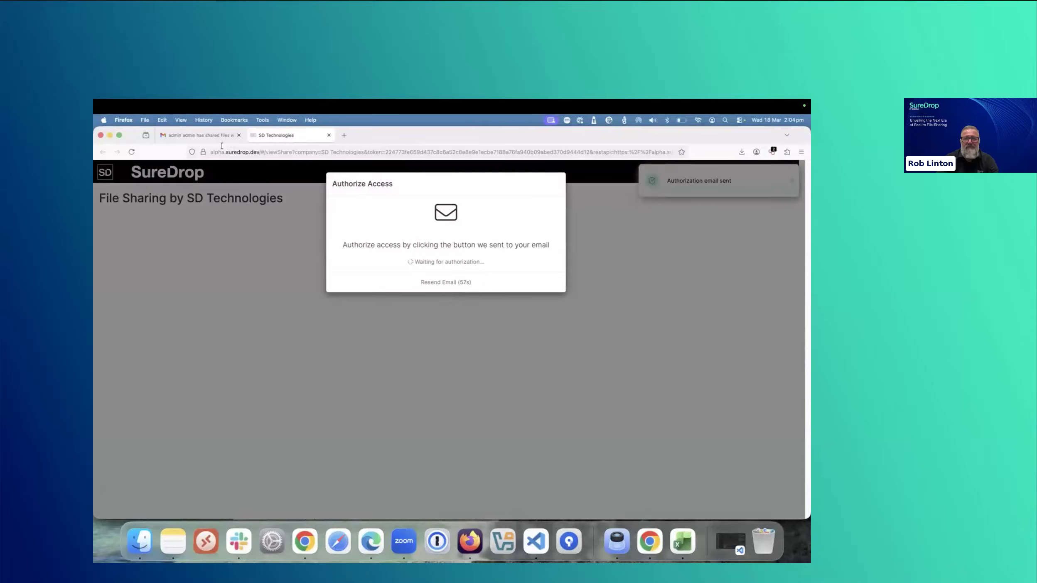
click(203, 135)
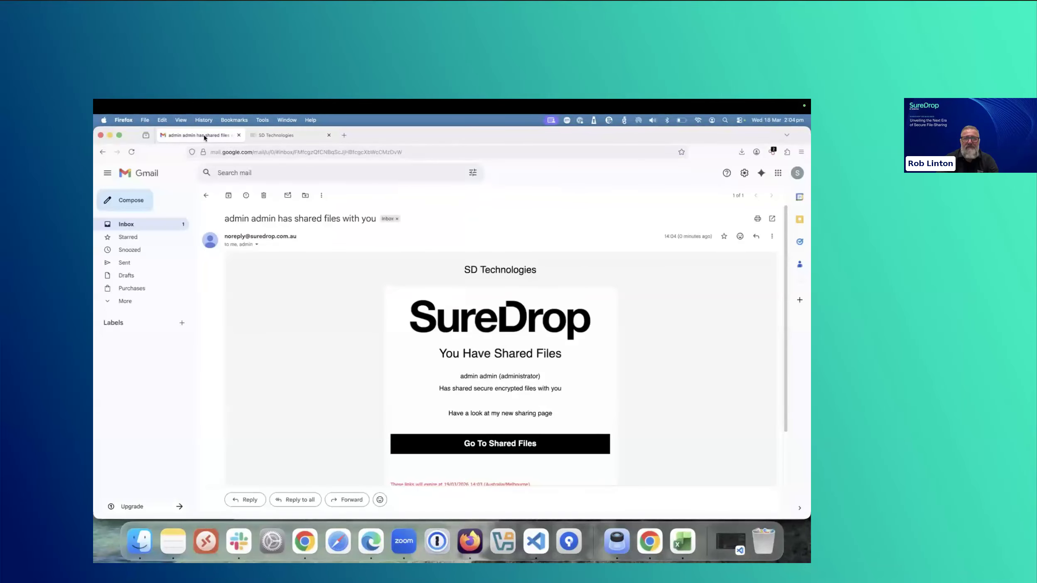
click(207, 197)
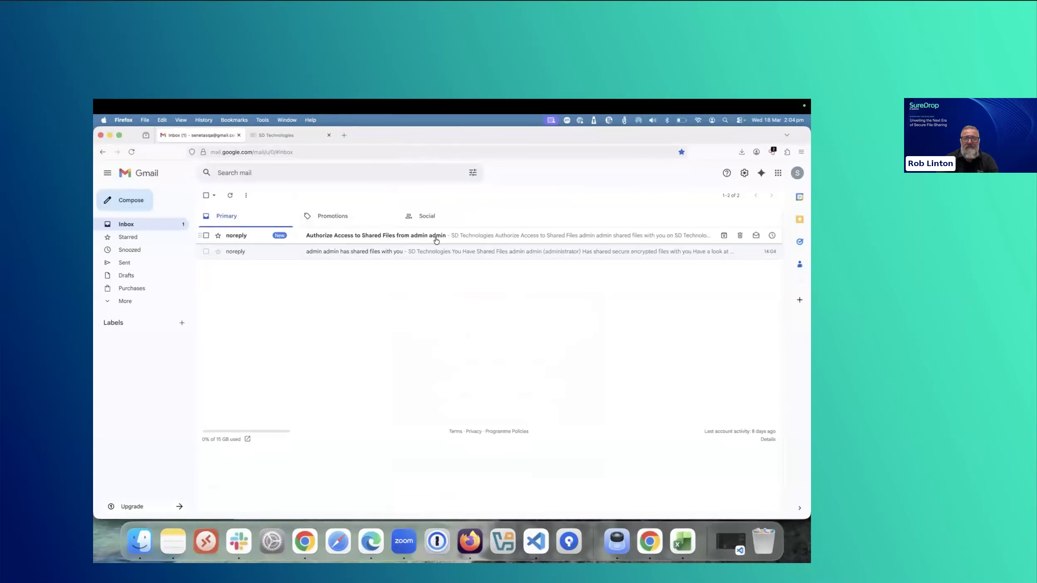
click(403, 236)
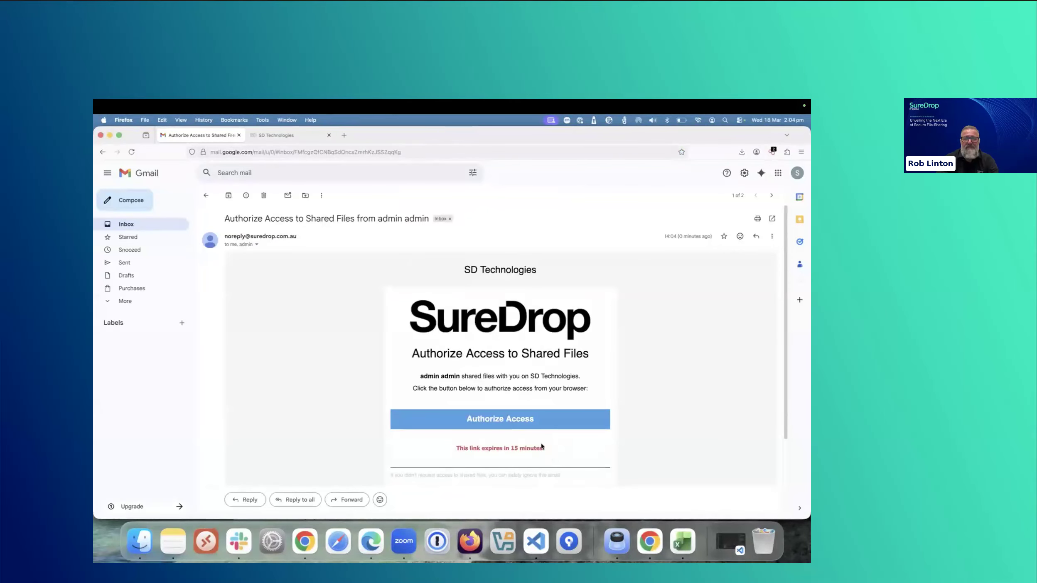
click(513, 421)
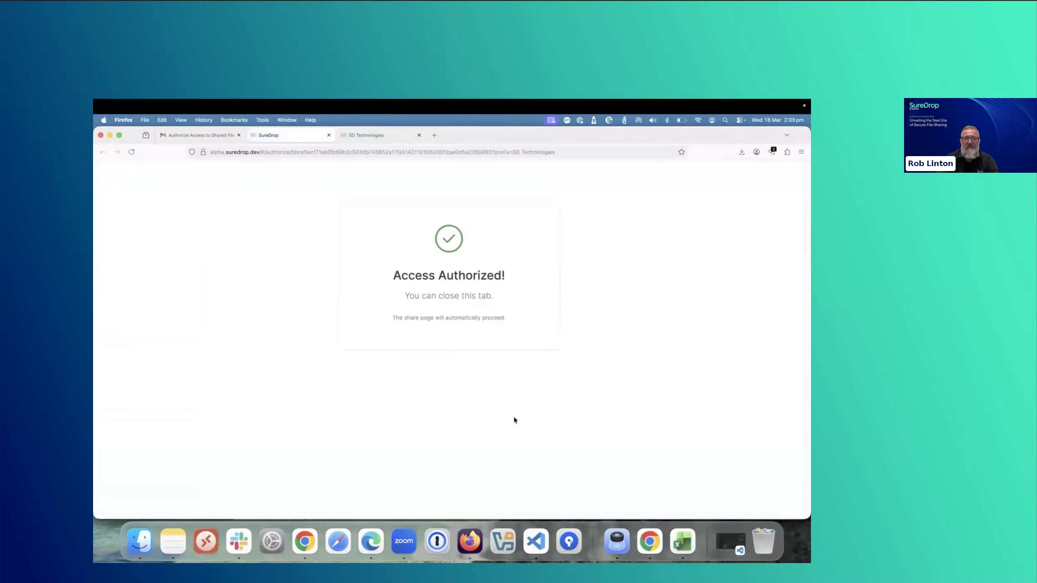
click(329, 134)
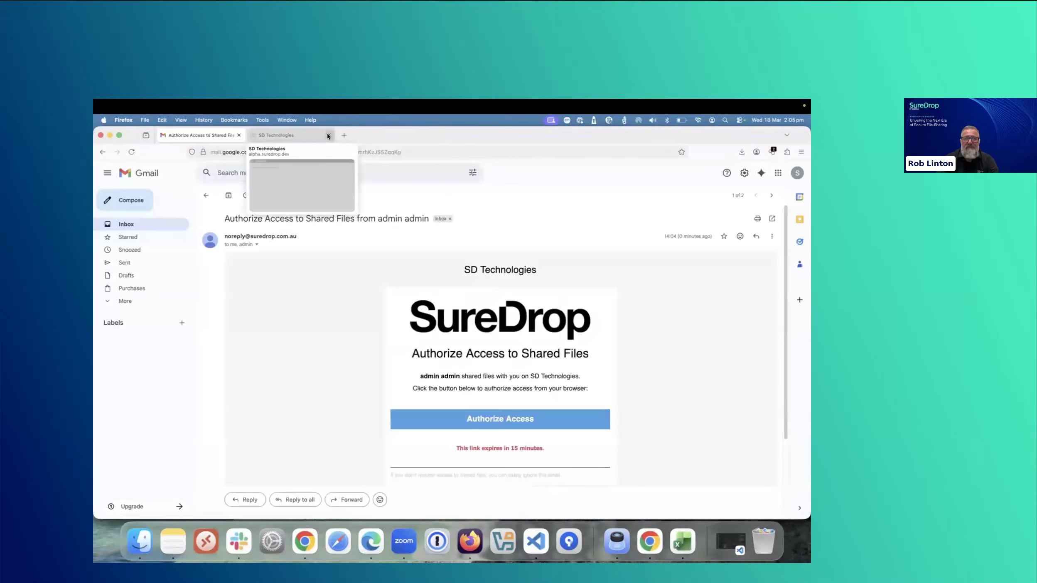
- Return to the SD Technologies share page and unlock it with the share password
click(263, 135)
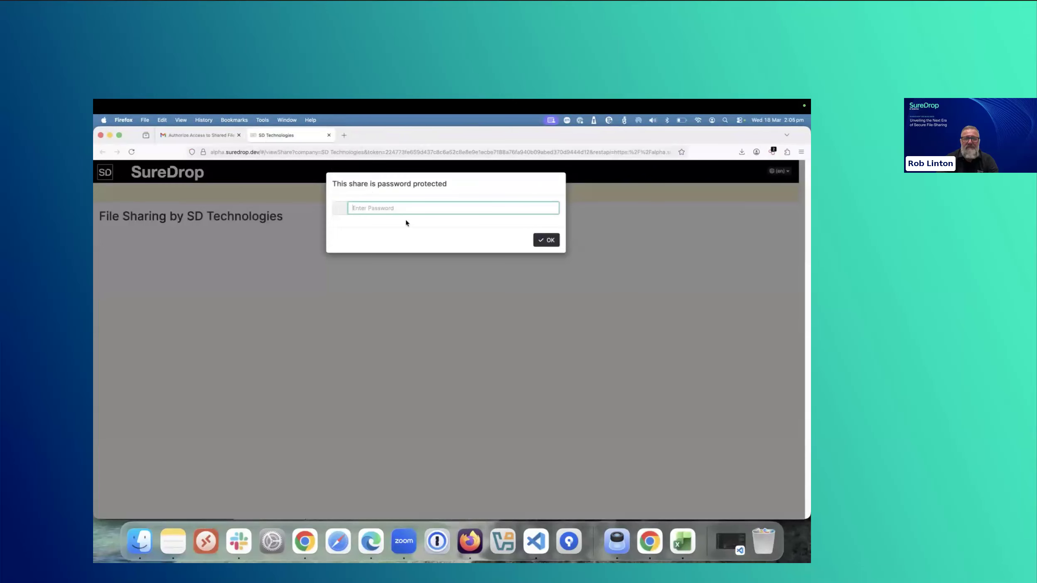
text(•••••••••••••••)
key(Return)
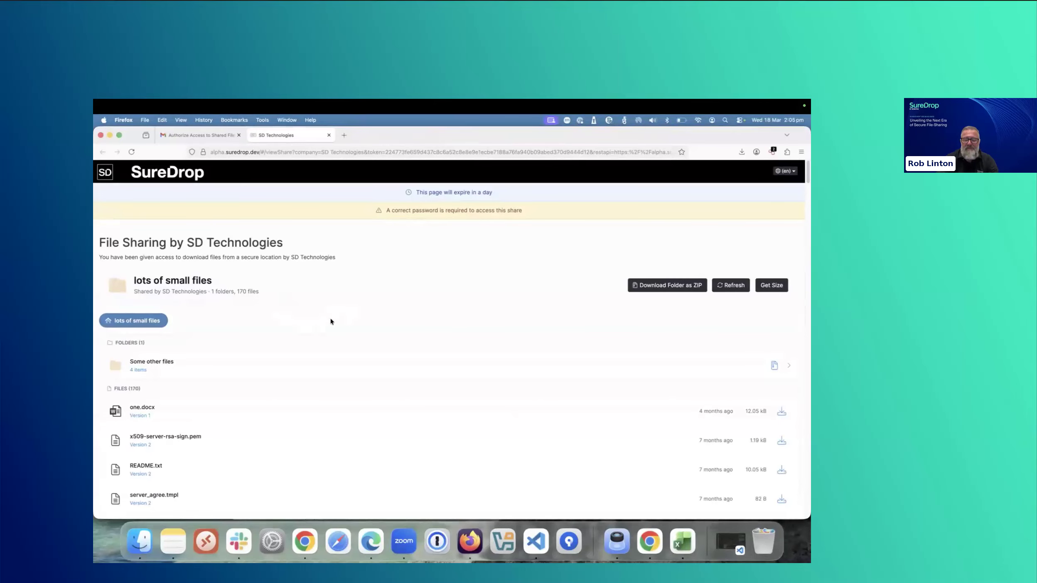
- Look through the list of files in the shared "lots of small files" folder
scroll(283, 365, down, 3)
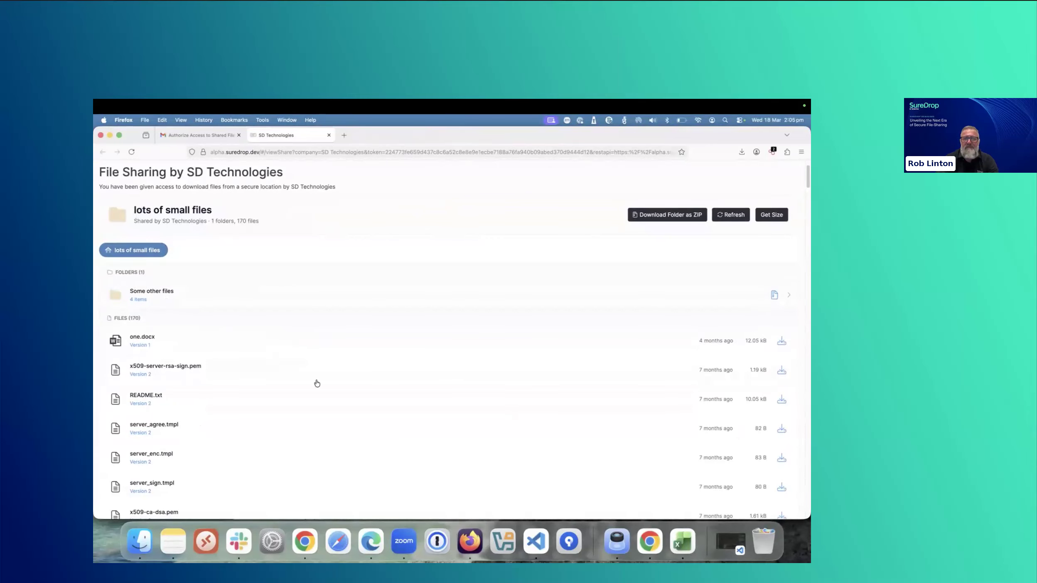
scroll(323, 385, down, 5)
scroll(323, 385, down, 10)
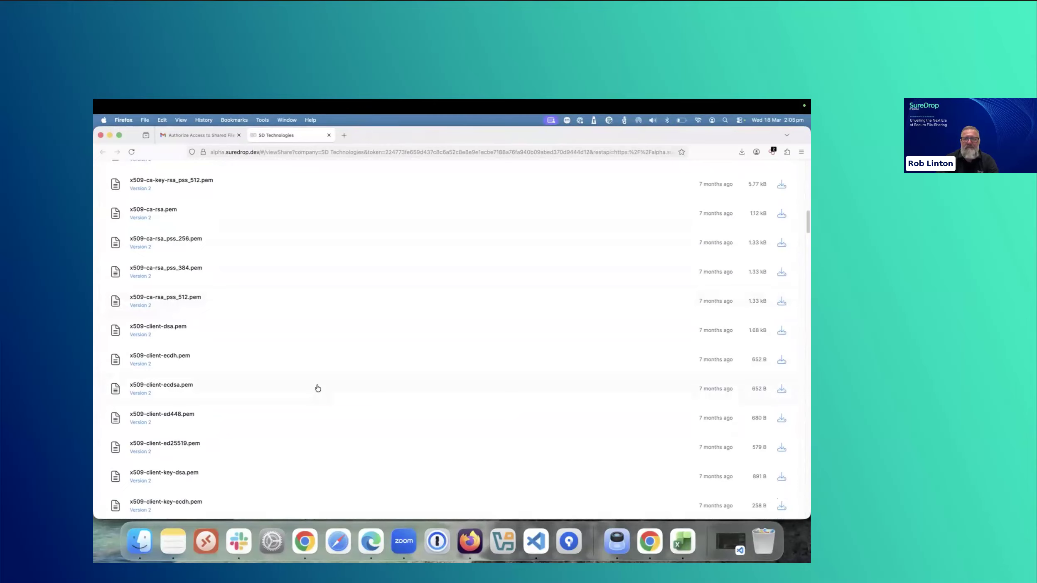
- Download x509-client-ecdh.pem, x509-client-dsa.pem and x509-ca-rsa_pss_512.pem from the shared "lots of small files" folder
click(782, 361)
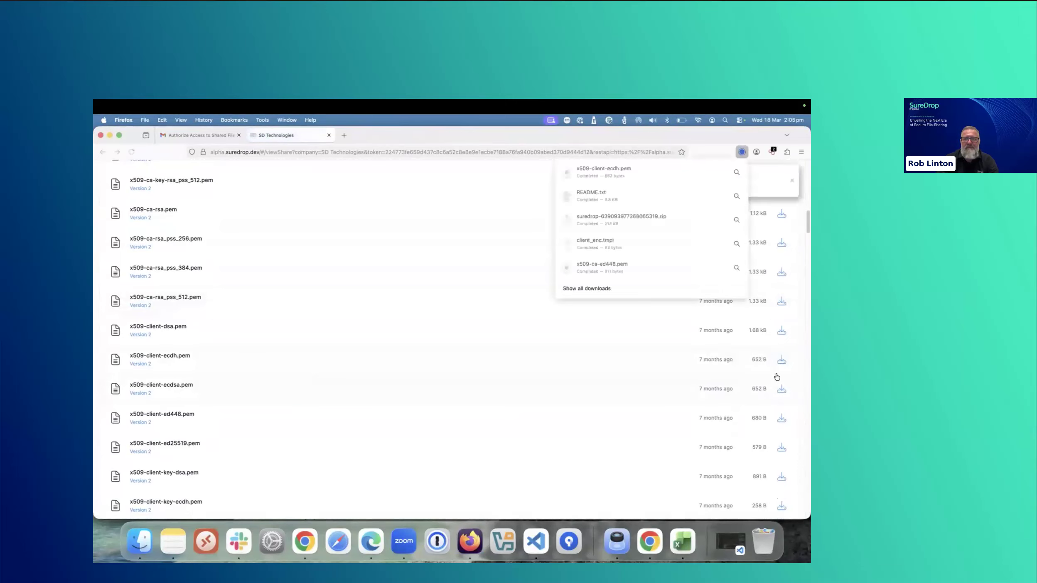
click(782, 331)
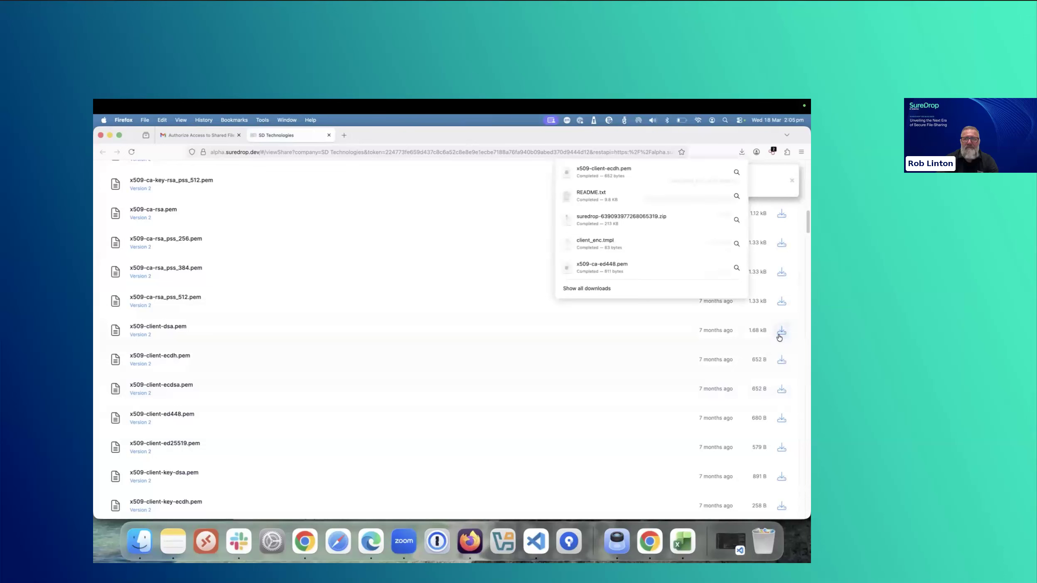
click(386, 301)
- View the contents of the "Some other files" subfolder and return to the "lots of small files" folder
scroll(385, 304, up, 10)
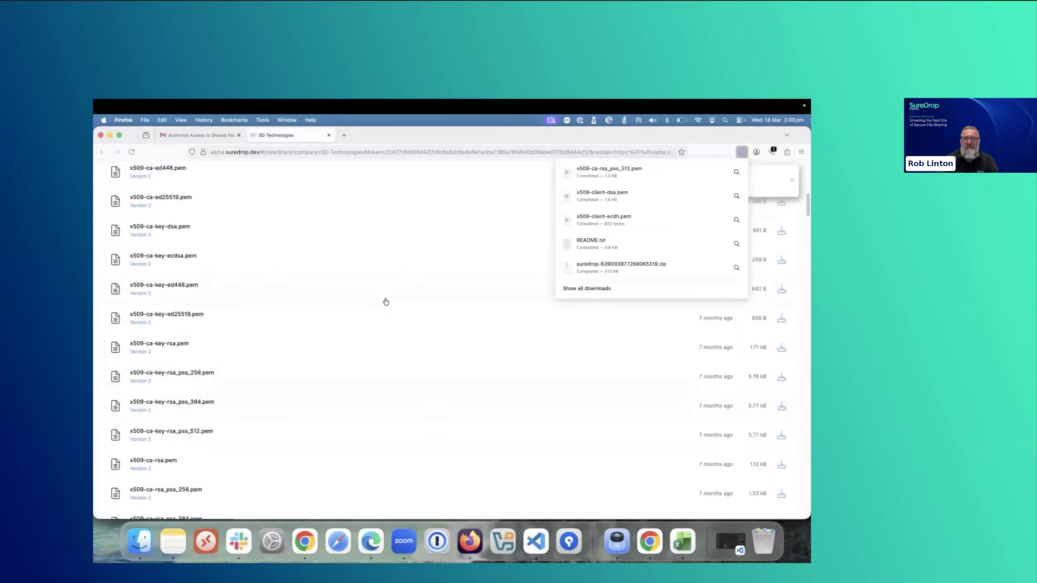
scroll(385, 304, up, 10)
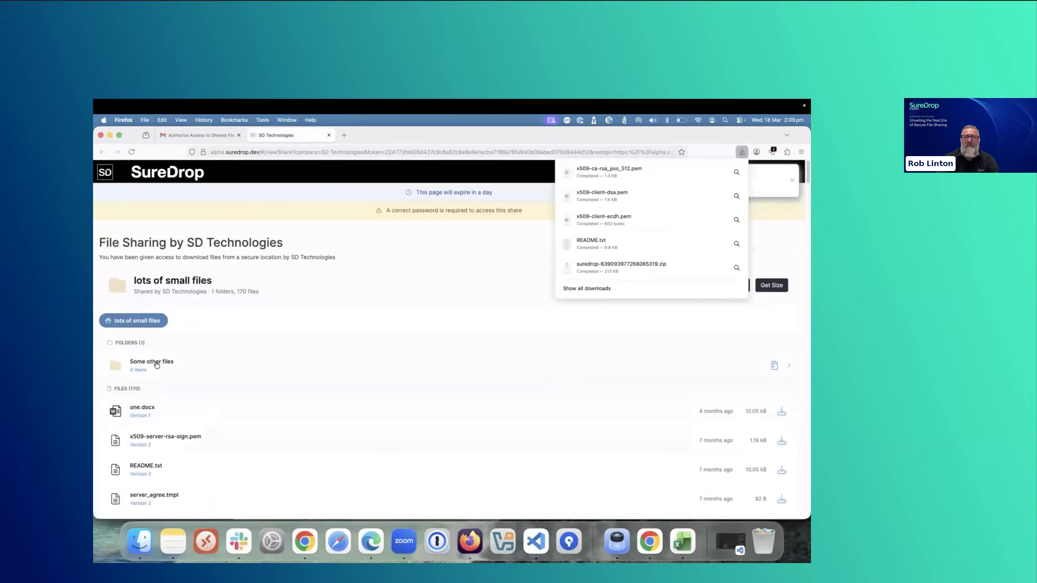
click(168, 361)
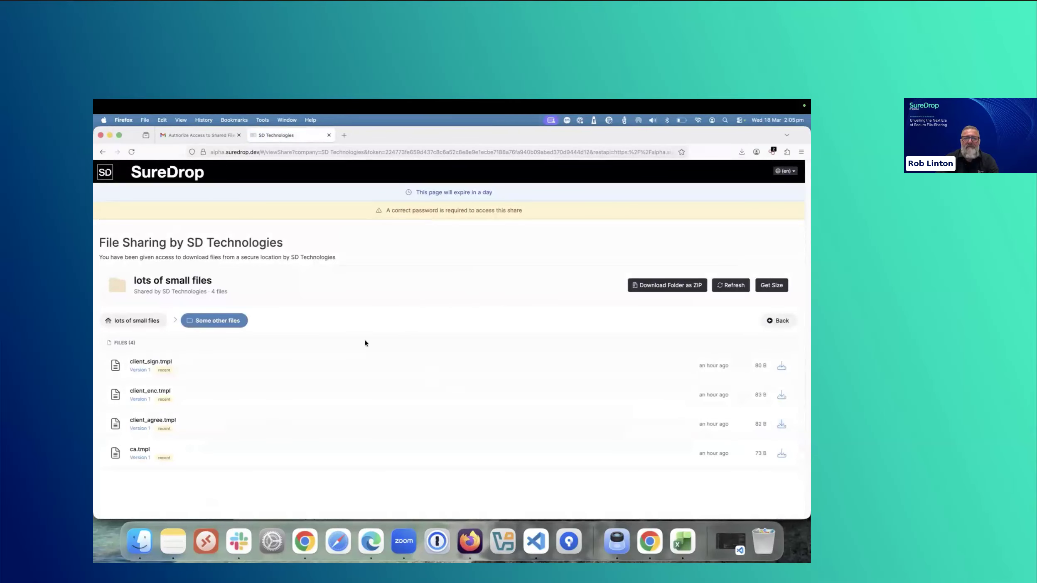
click(143, 322)
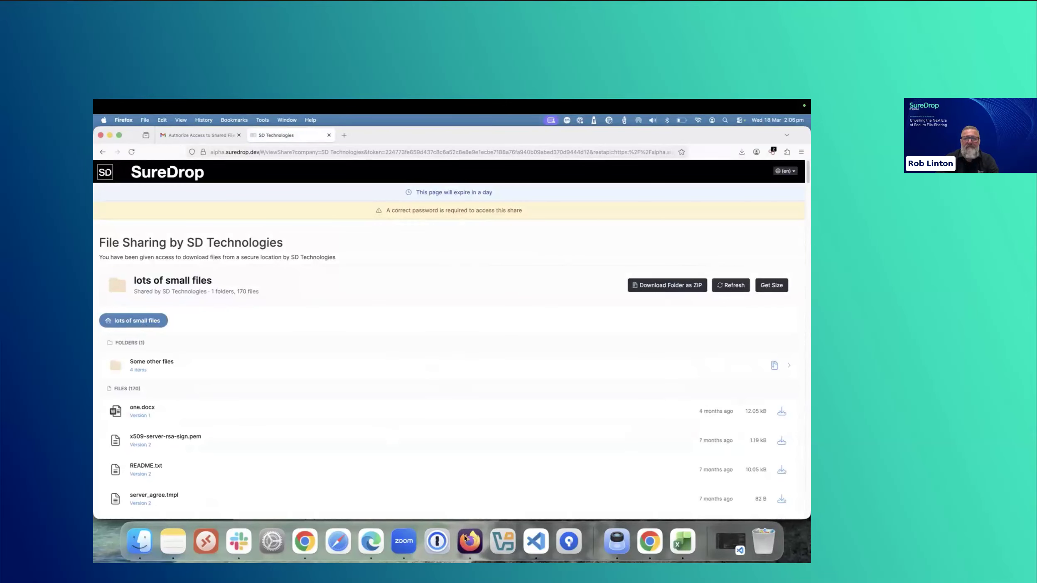
- Switch to SureDrop in Chrome and copy the My Documents folder of user docuser-std1 from the admin user list
click(312, 546)
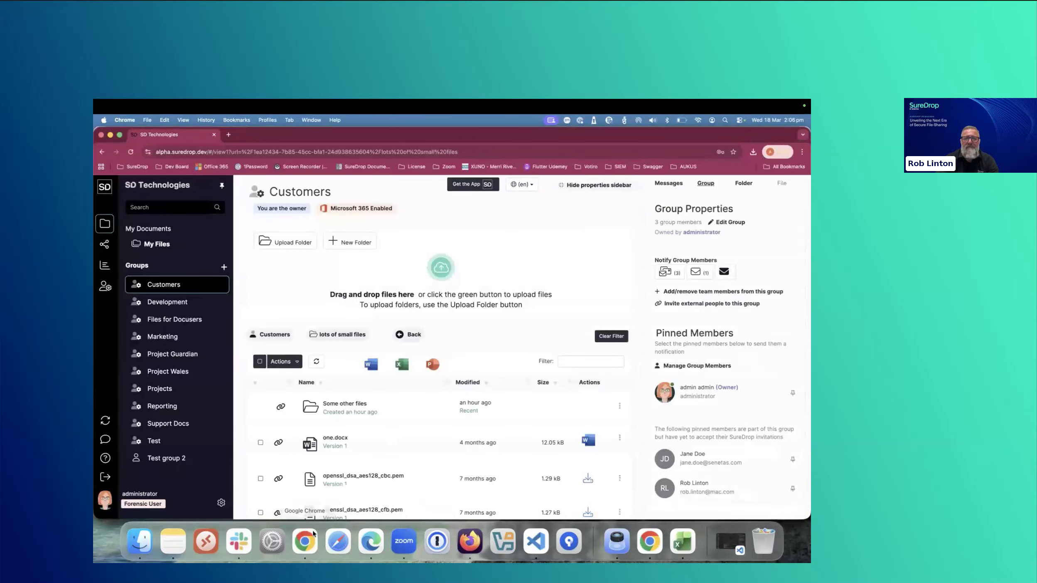
click(106, 288)
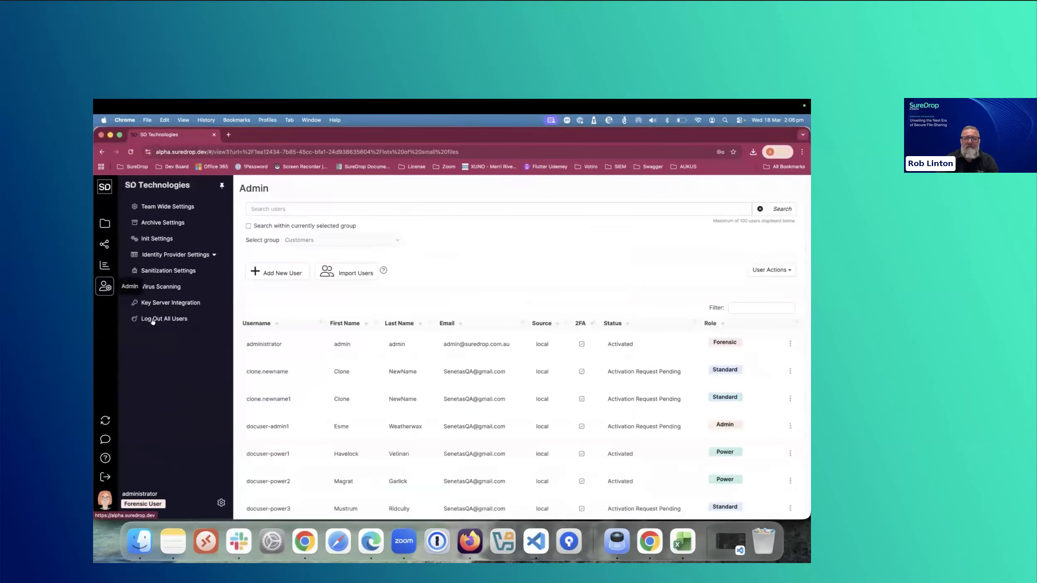
scroll(328, 442, down, 1)
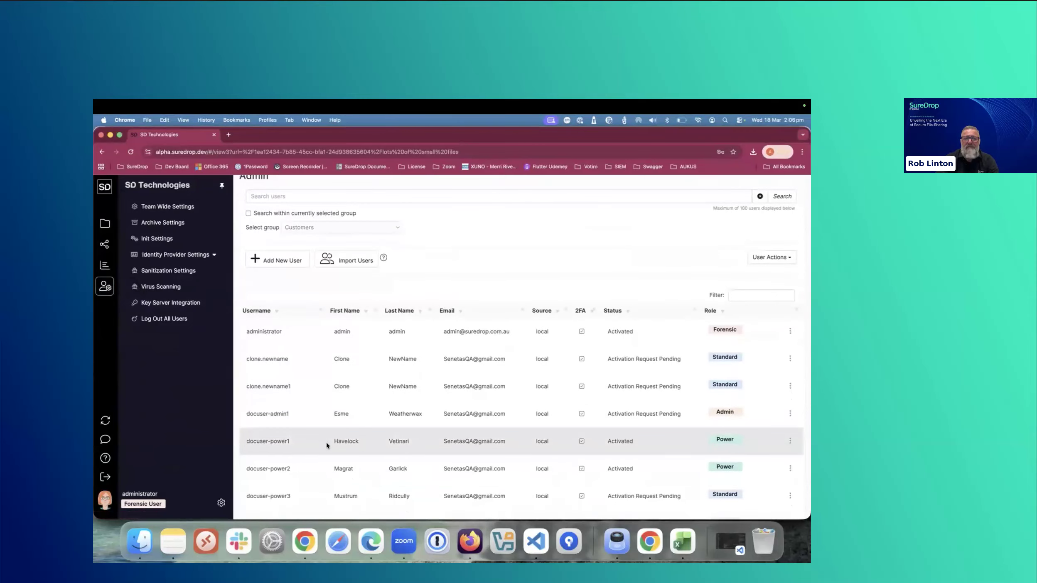
scroll(321, 452, down, 2)
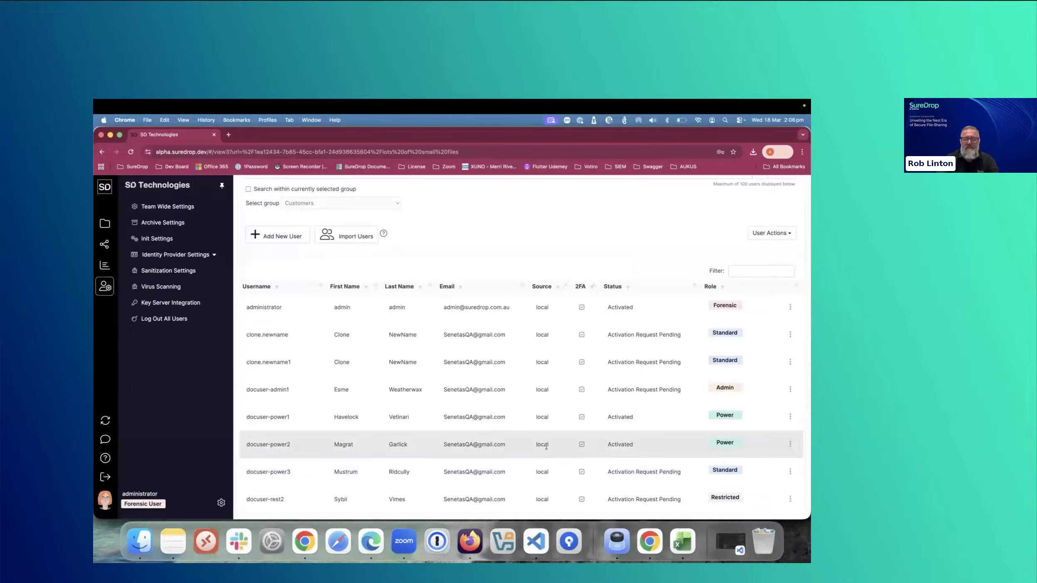
scroll(553, 444, down, 3)
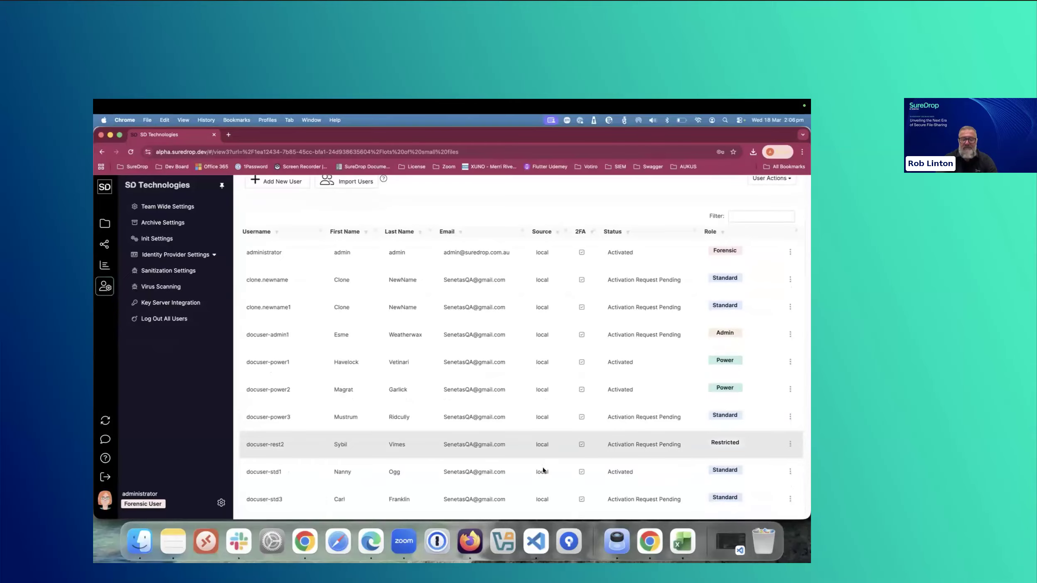
click(790, 473)
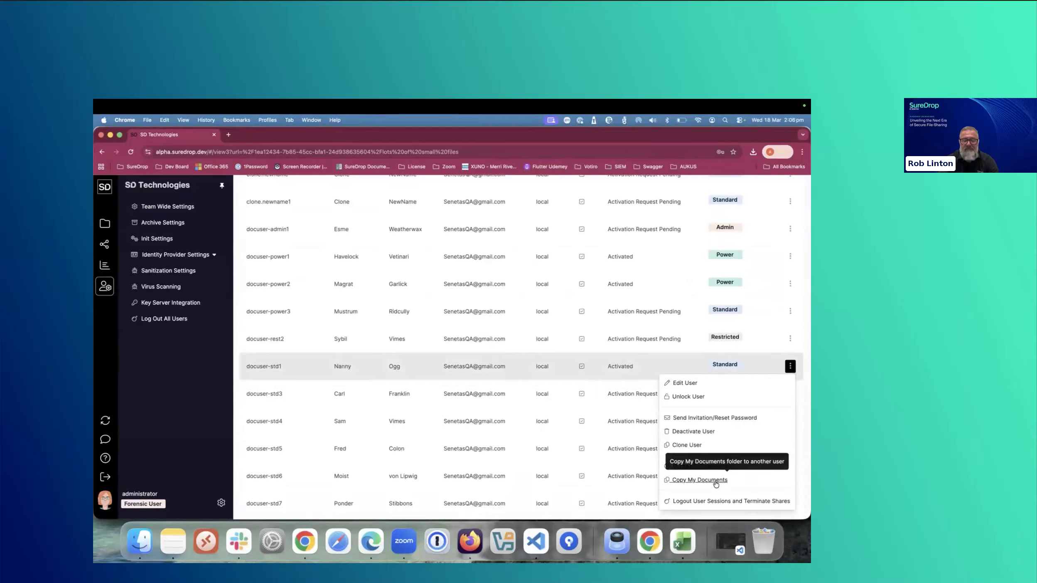
click(700, 480)
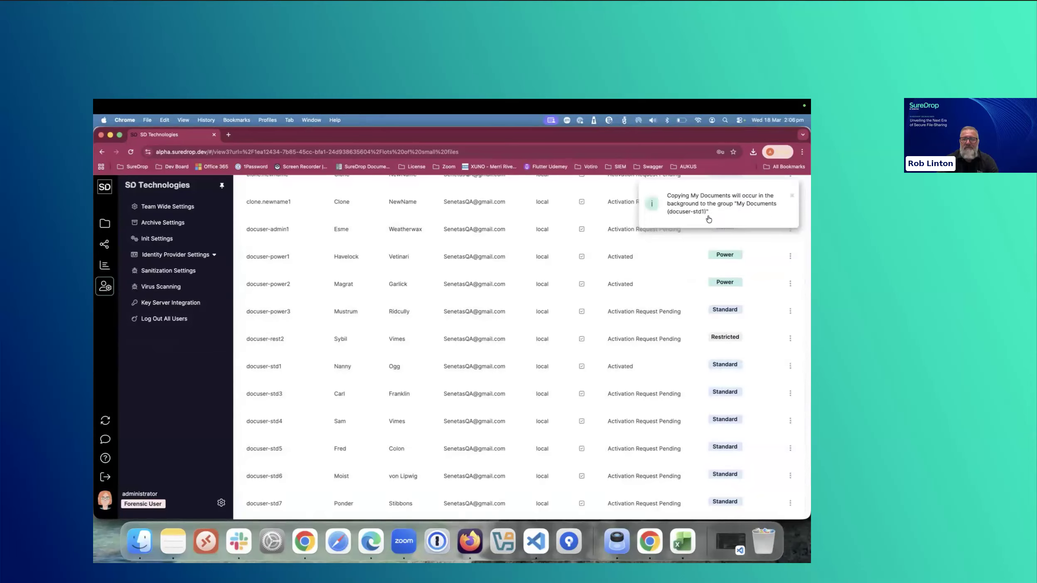
- Open the copied "My Documents (docuser-std1)" group and review its files and folders
click(111, 227)
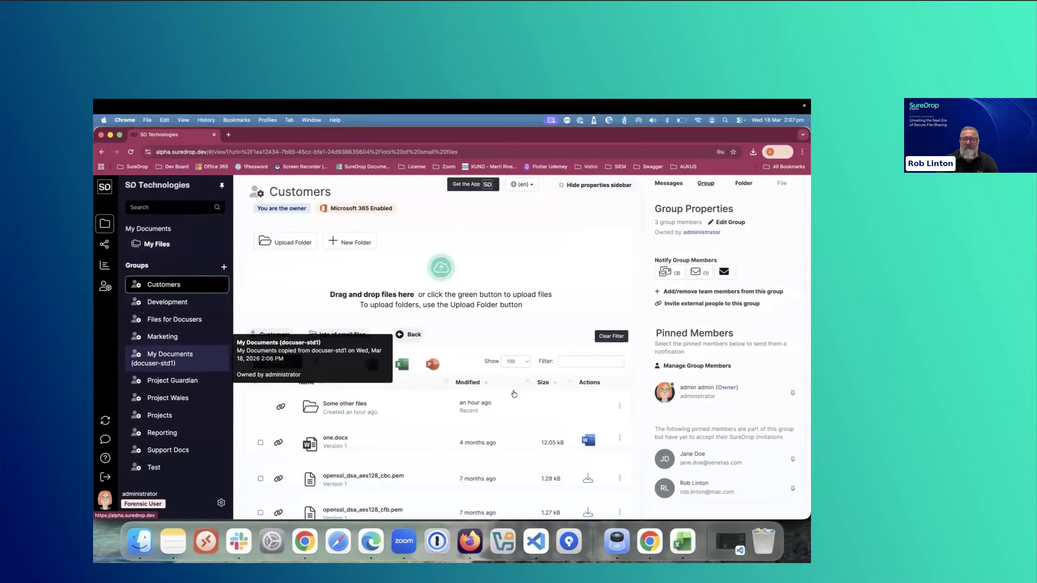
click(204, 357)
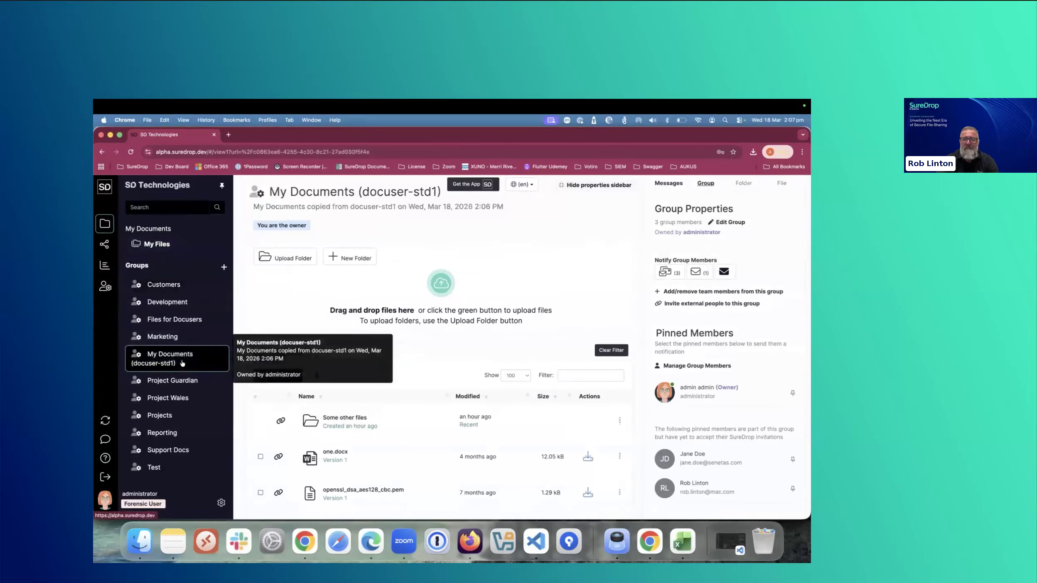
scroll(426, 402, down, 3)
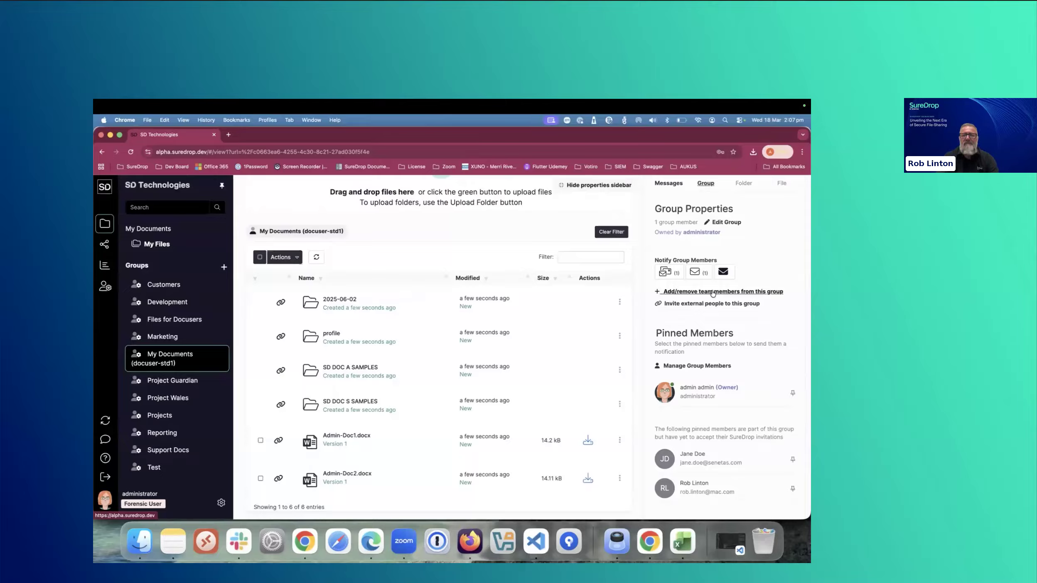
mouse_move(152, 362)
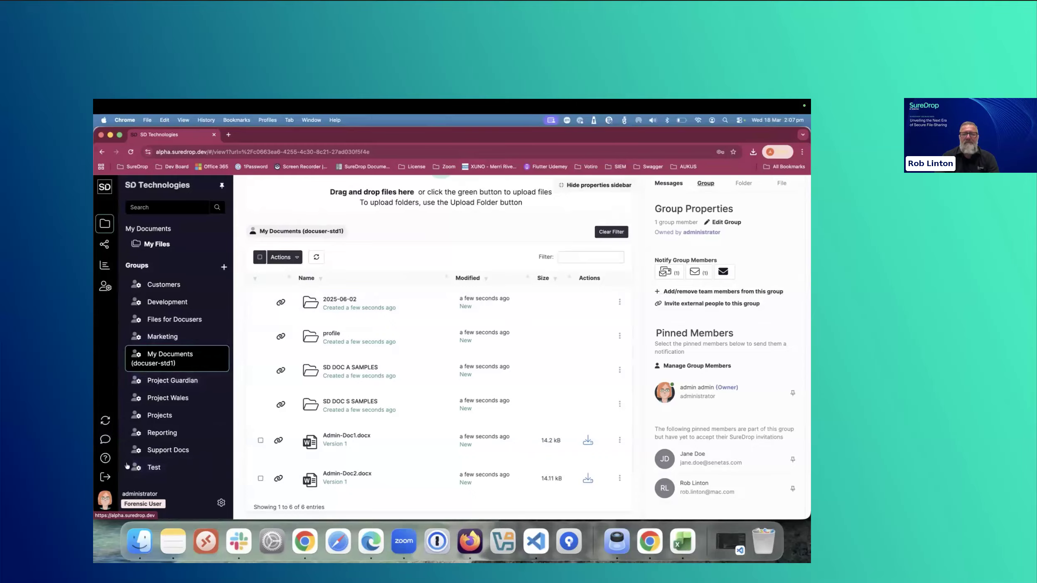
- Start cloning user docuser-std1 from the admin user list and enter Clone.Username3 as the new username
click(103, 290)
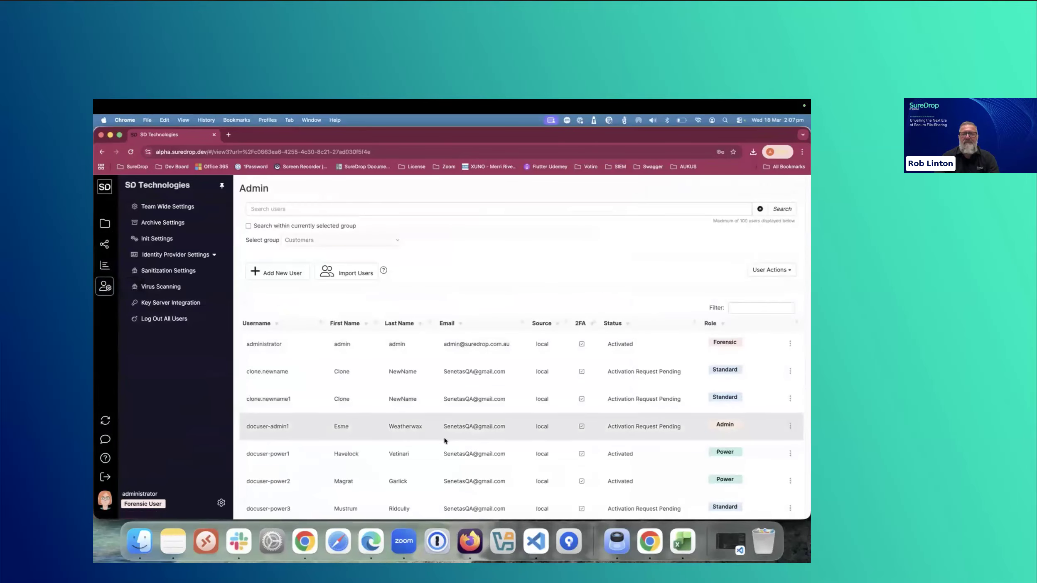
scroll(441, 437, down, 5)
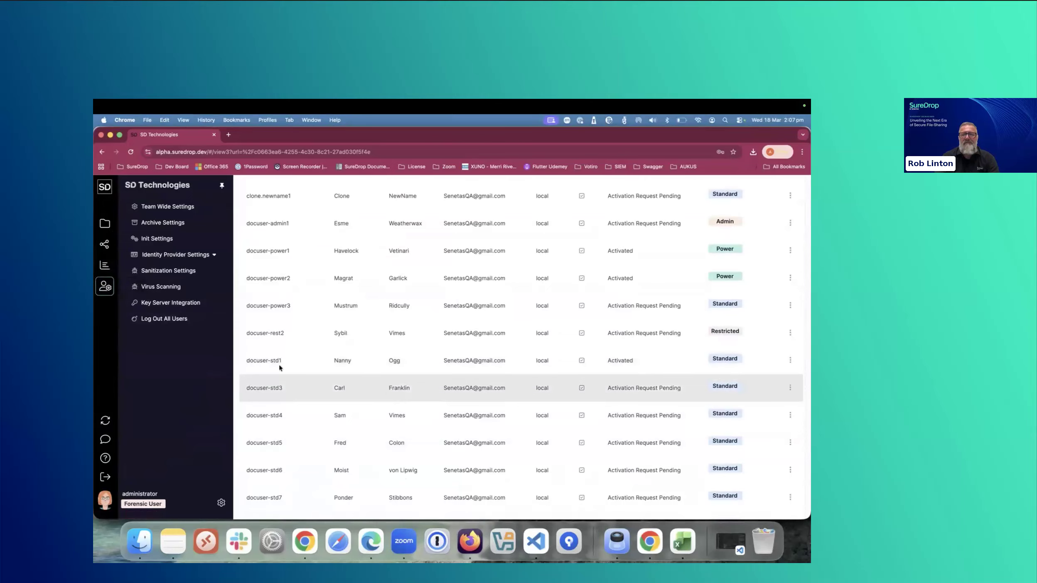
drag(289, 364, 246, 362)
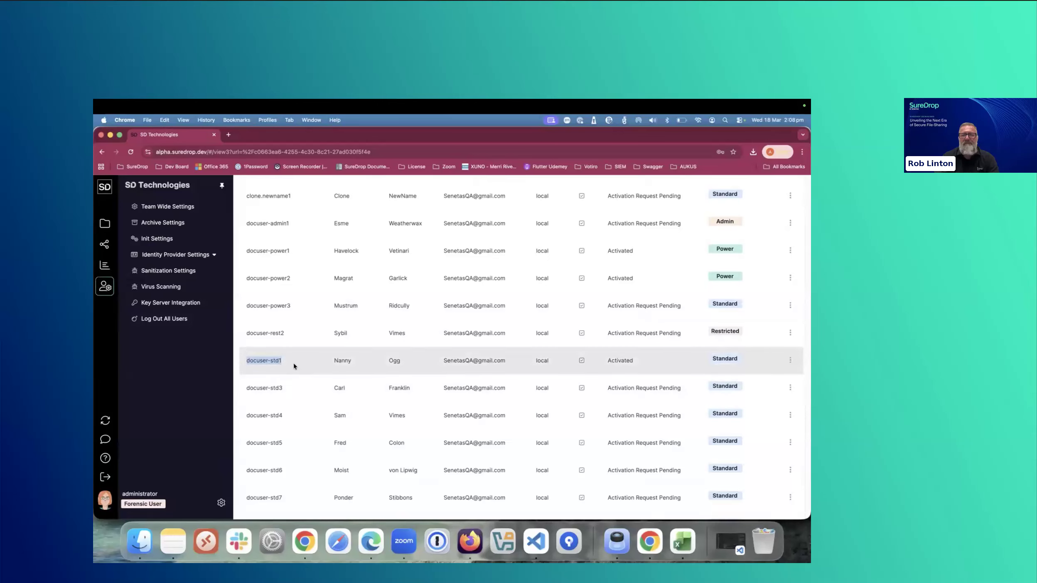
click(791, 361)
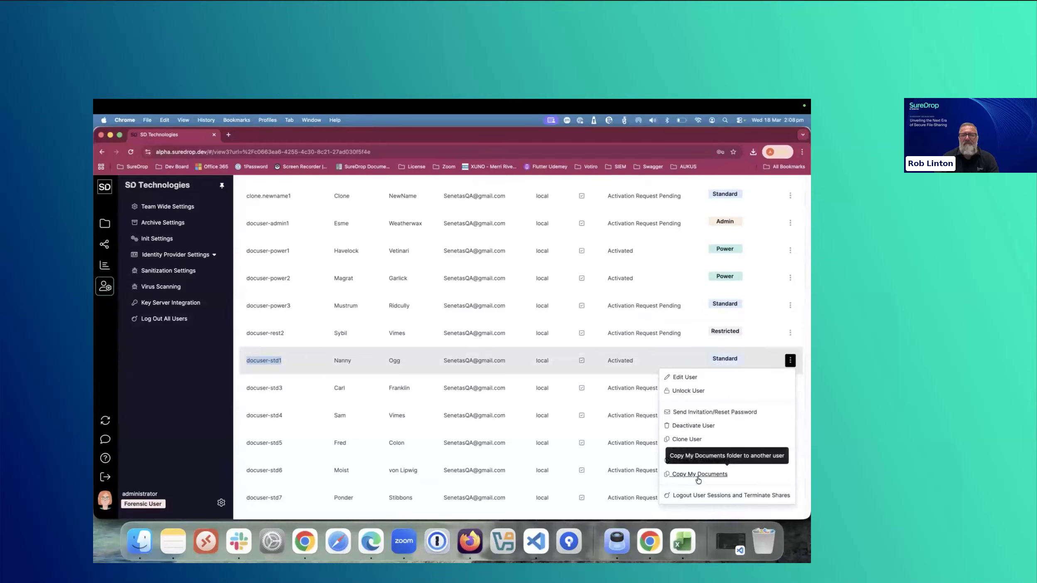
click(686, 440)
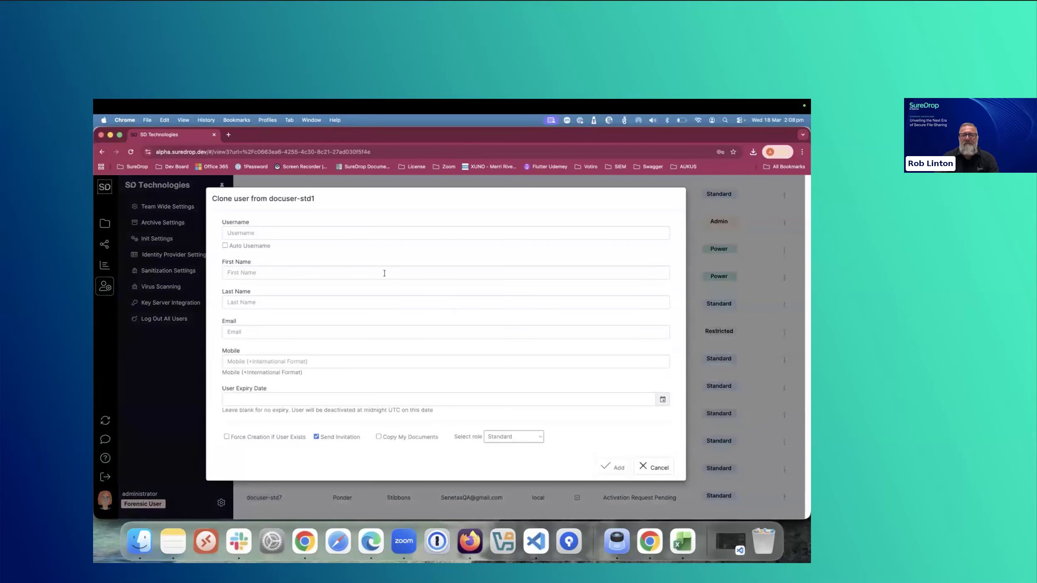
click(296, 228)
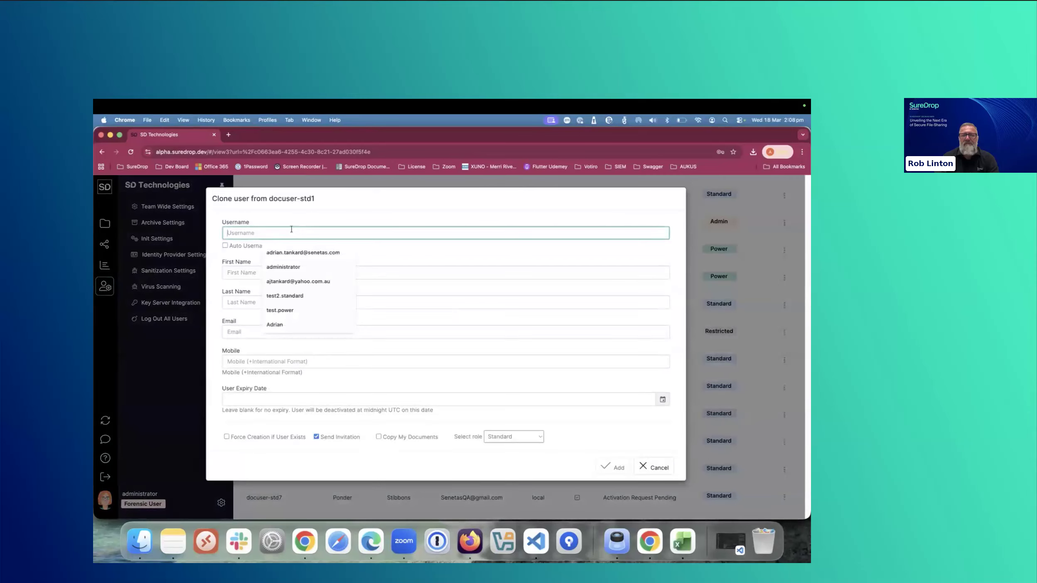
text(Clon)
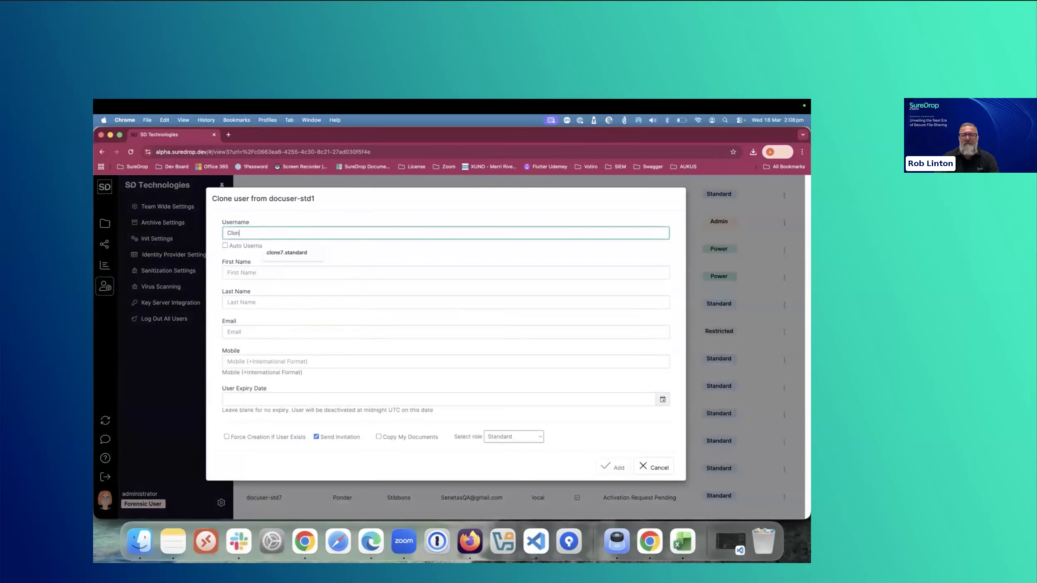
text(e.Username)
text(e3)
- Enter Clone as the cloned user's first name and Username3 as the last name, and fill in the email address
click(278, 271)
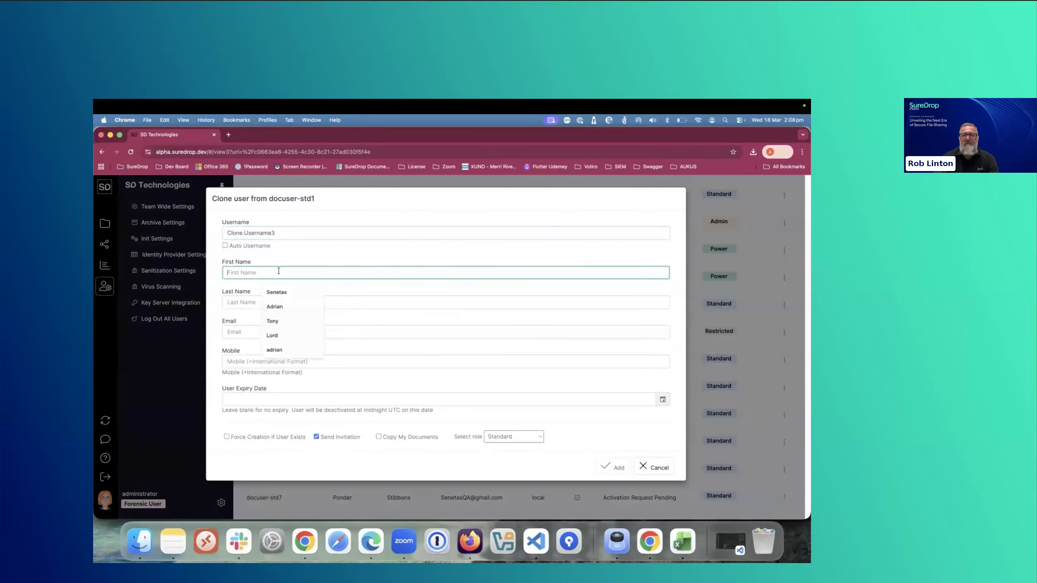
text(Na)
key(BackSpace)
key(BackSpace)
text(Clone)
key(Tab)
text(Username3)
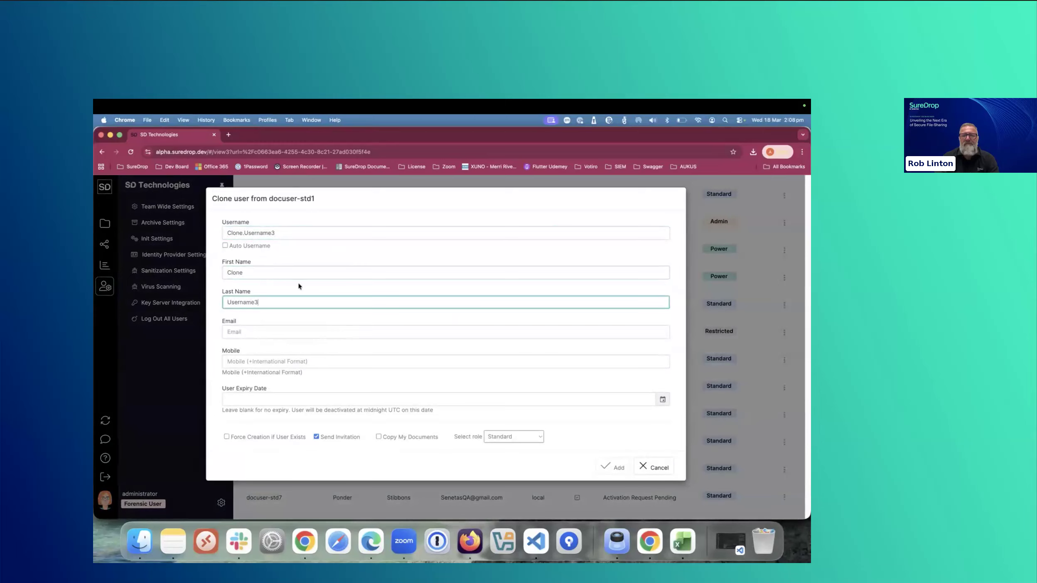
click(268, 328)
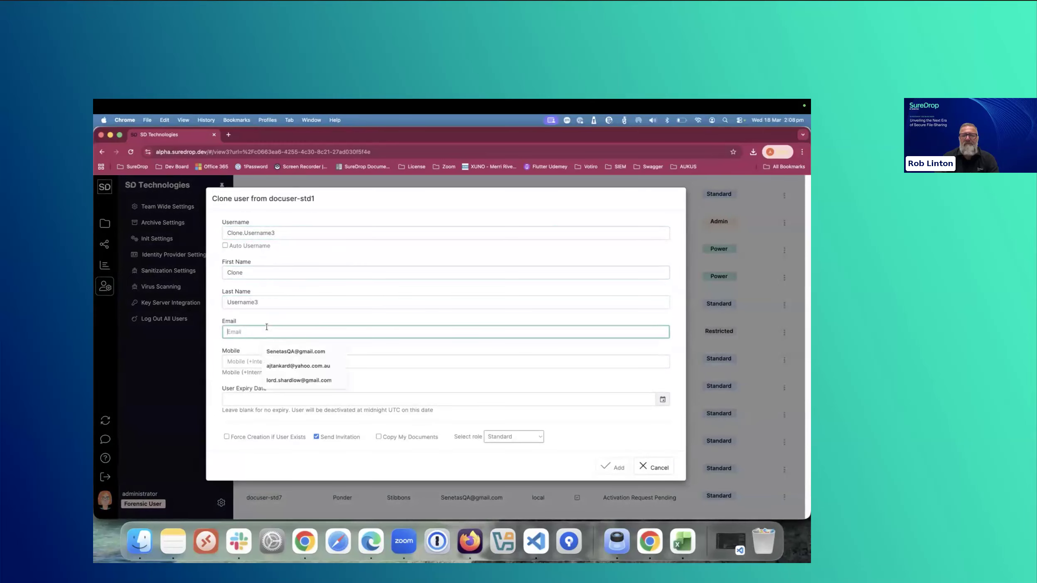
click(296, 352)
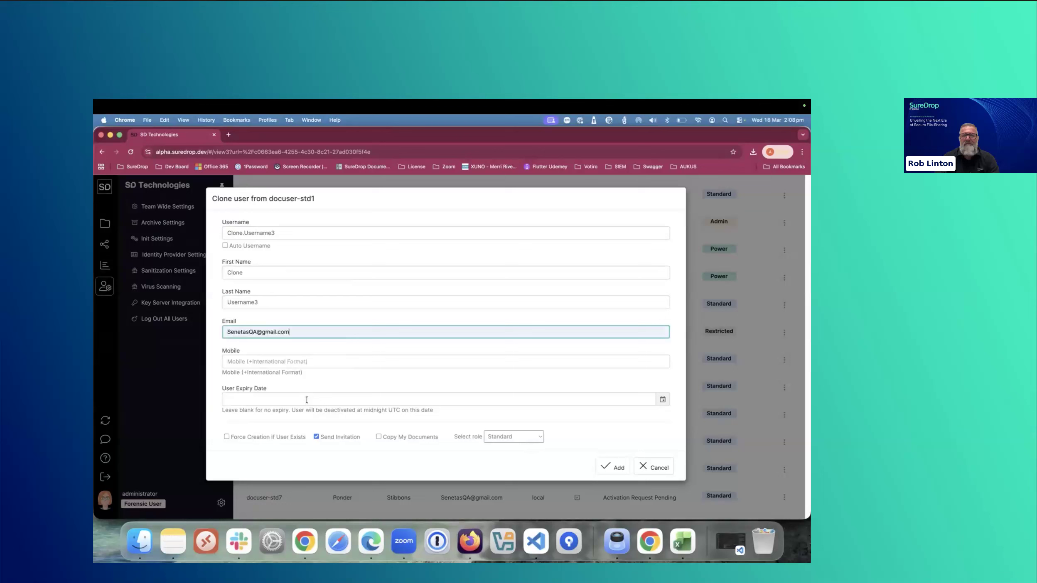
- Set the cloned user's expiry date to 2026-06-30 and add the user with Copy My Documents enabled
click(278, 399)
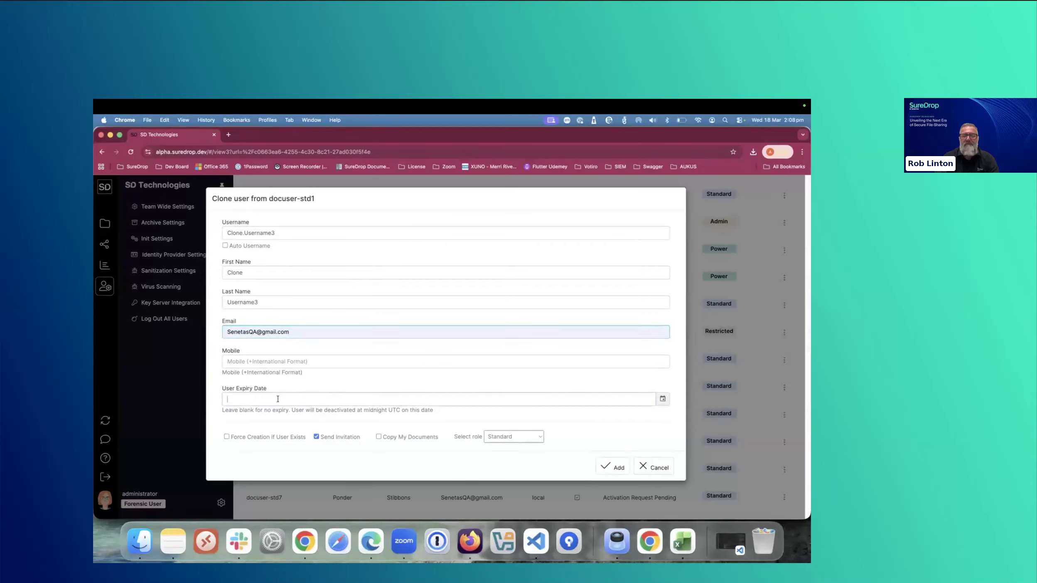
click(322, 278)
click(322, 278)
click(321, 278)
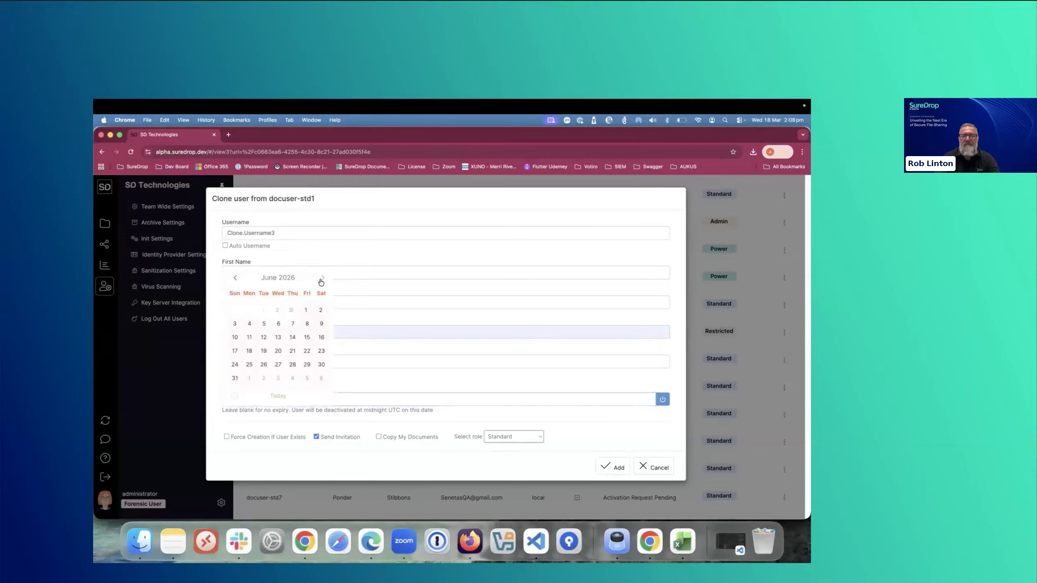
click(264, 364)
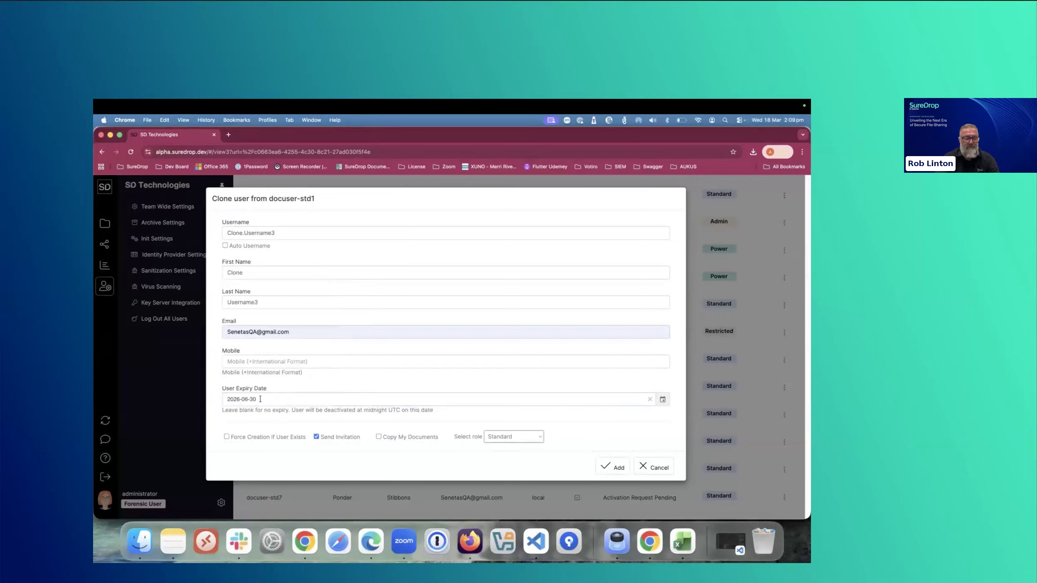
double_click(393, 411)
click(618, 468)
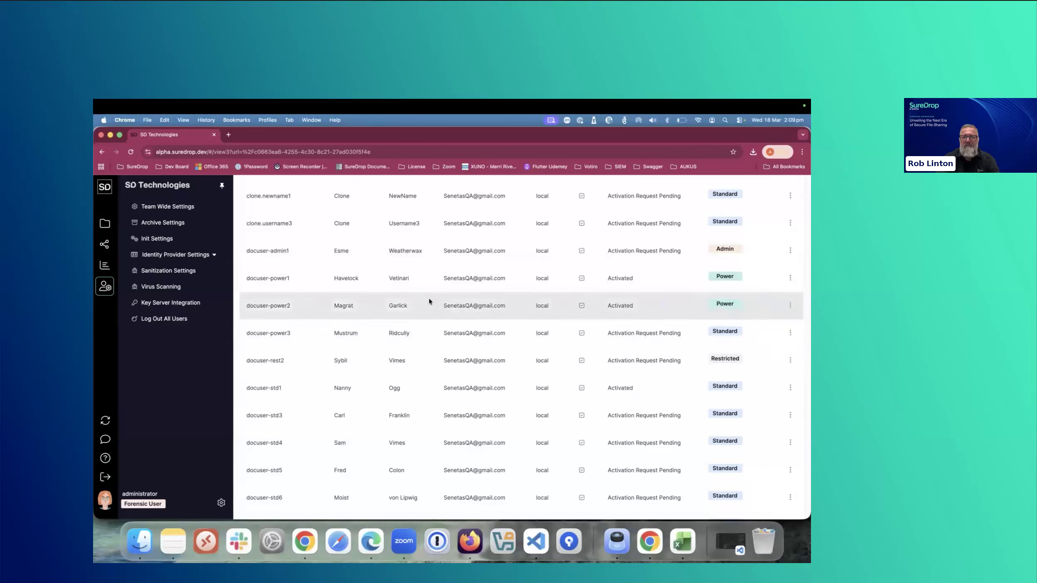
- Start cloning user docuser-power1 from the admin user list and enter the new user's full name, separated by a dot, as the username
click(791, 306)
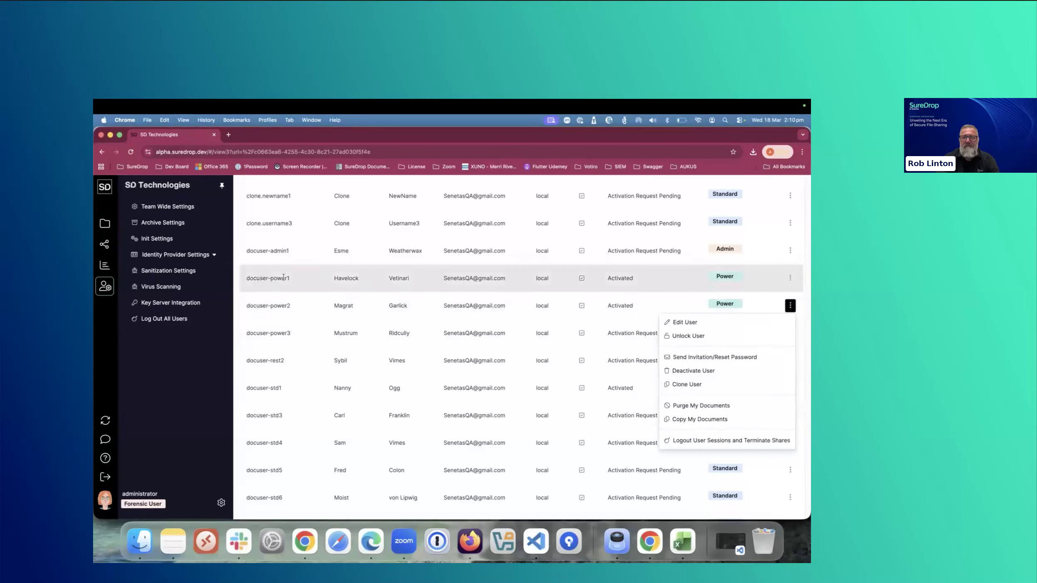
click(790, 279)
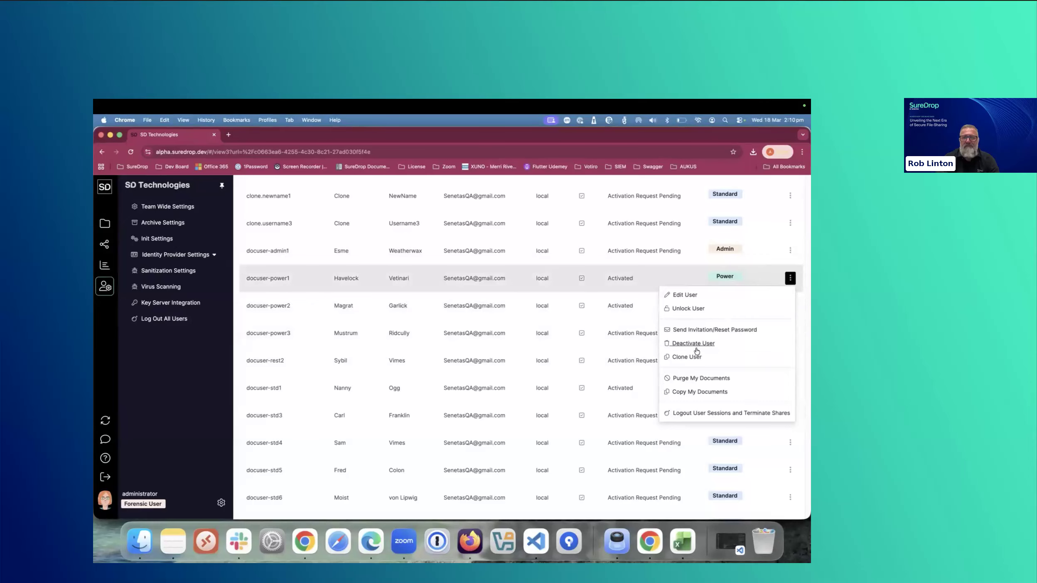
click(688, 358)
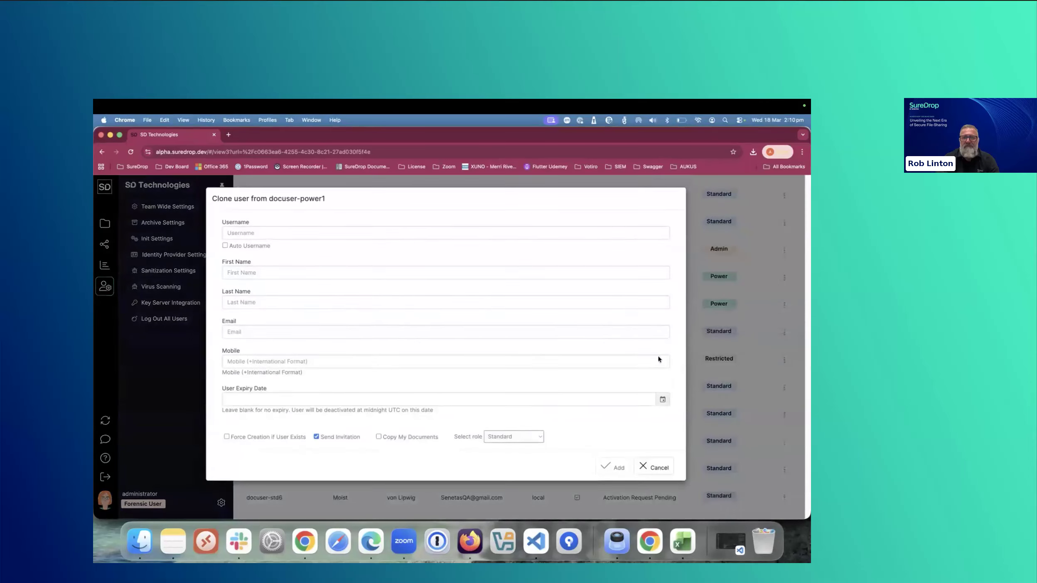
click(275, 231)
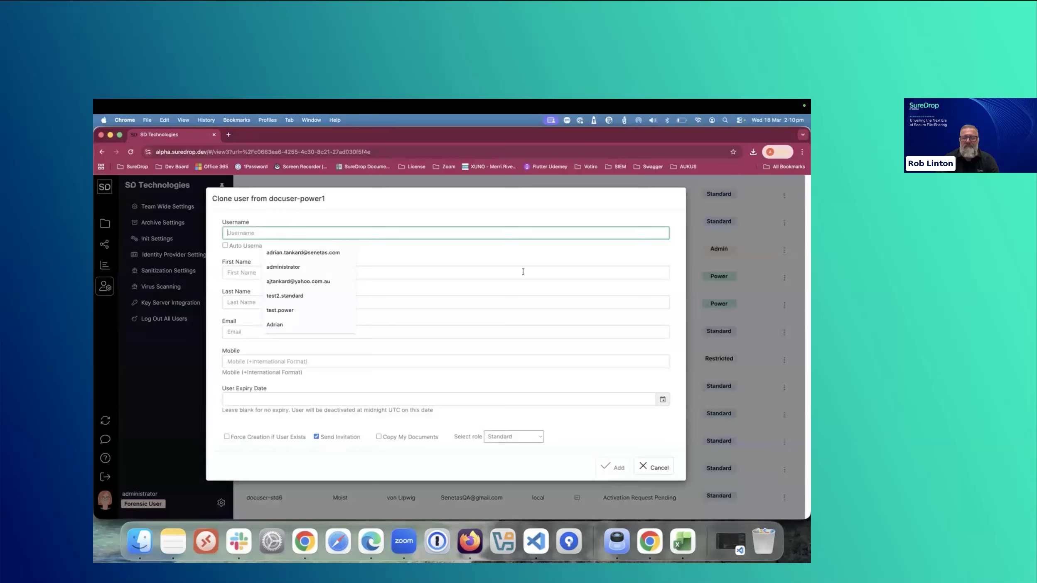
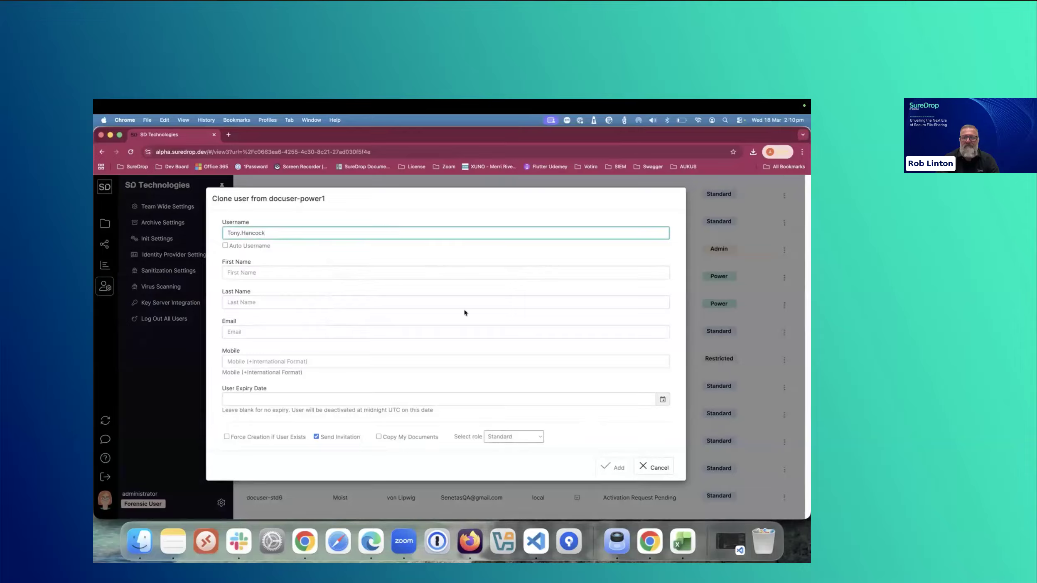
- Fill in the cloned user's first name, last name and email address, and add the user without an expiry date
click(321, 274)
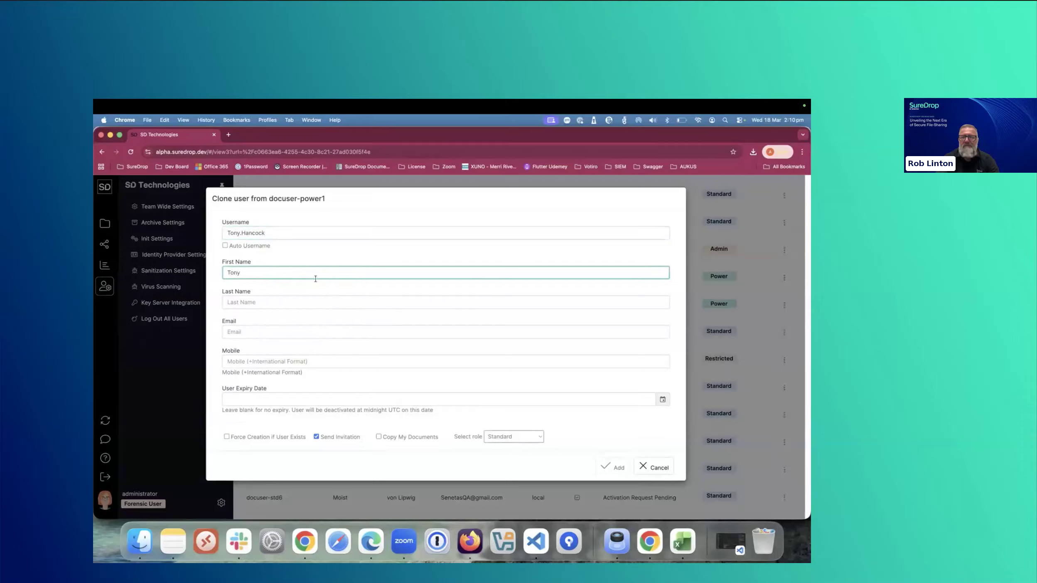
click(286, 299)
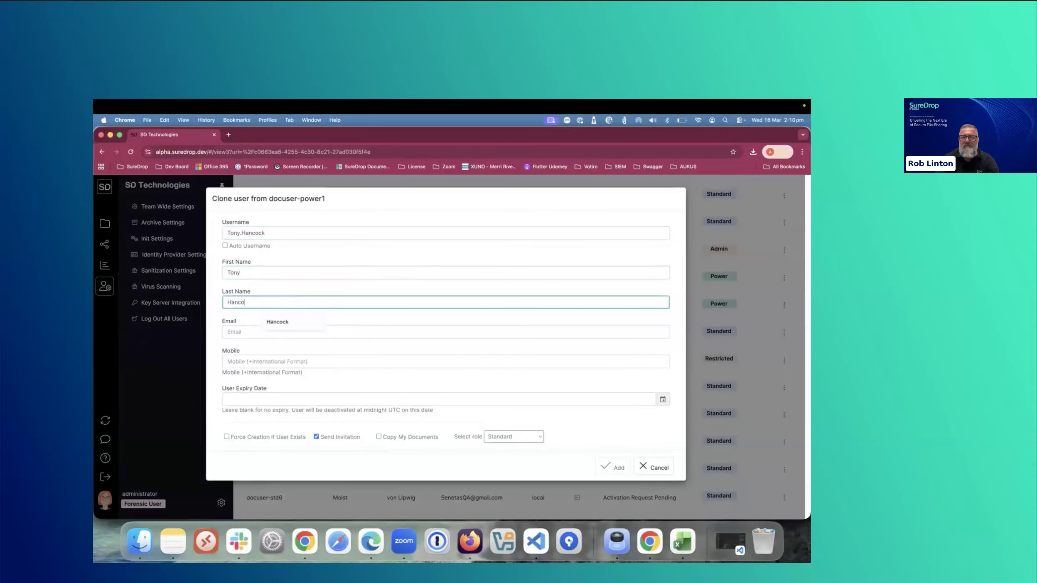
click(271, 331)
click(301, 353)
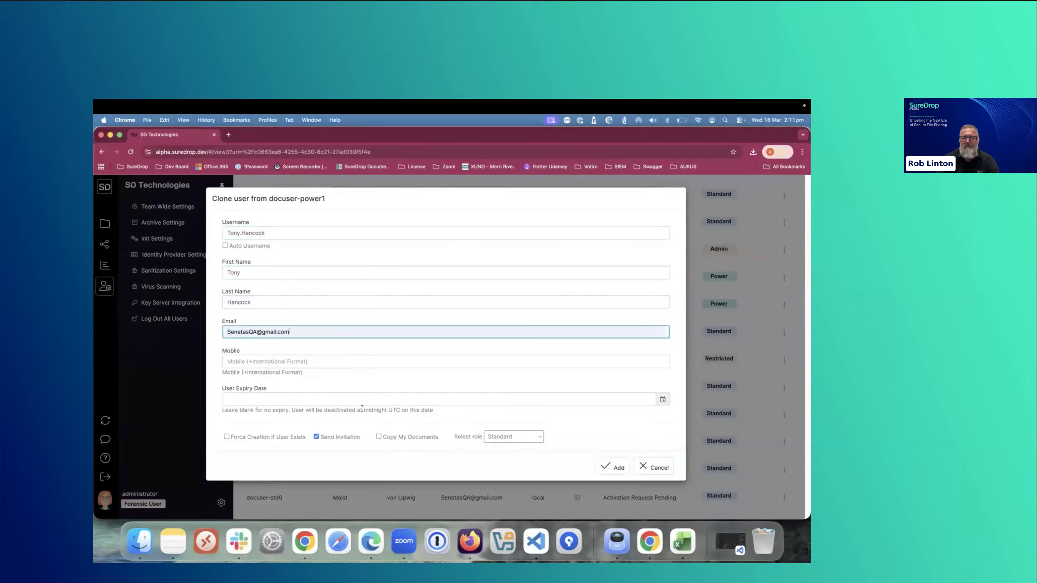
click(607, 466)
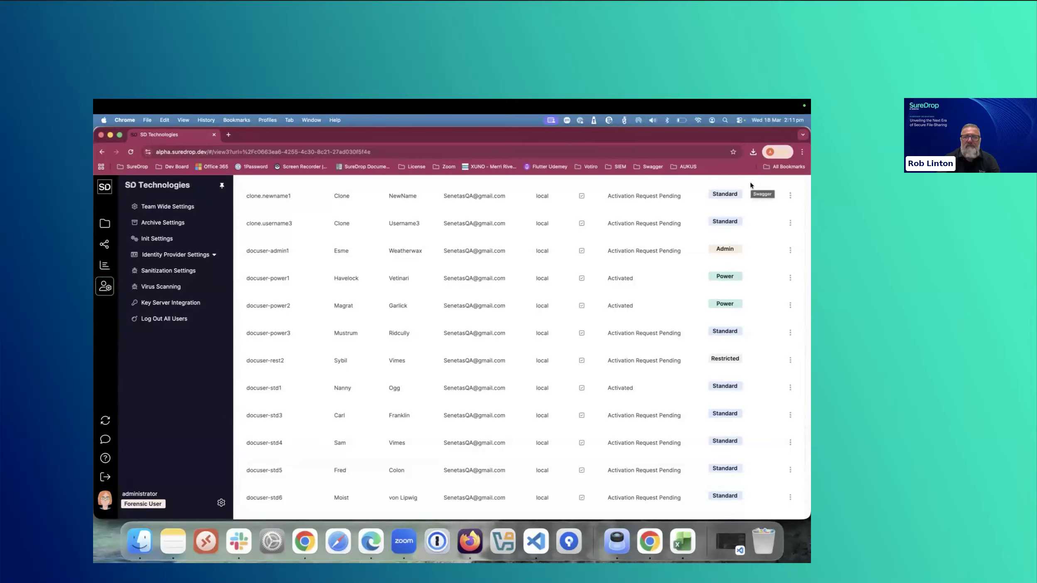
- Switch to the full-screen slide presentation and advance past the Demo slide to slide 22
mouse_move(477, 294)
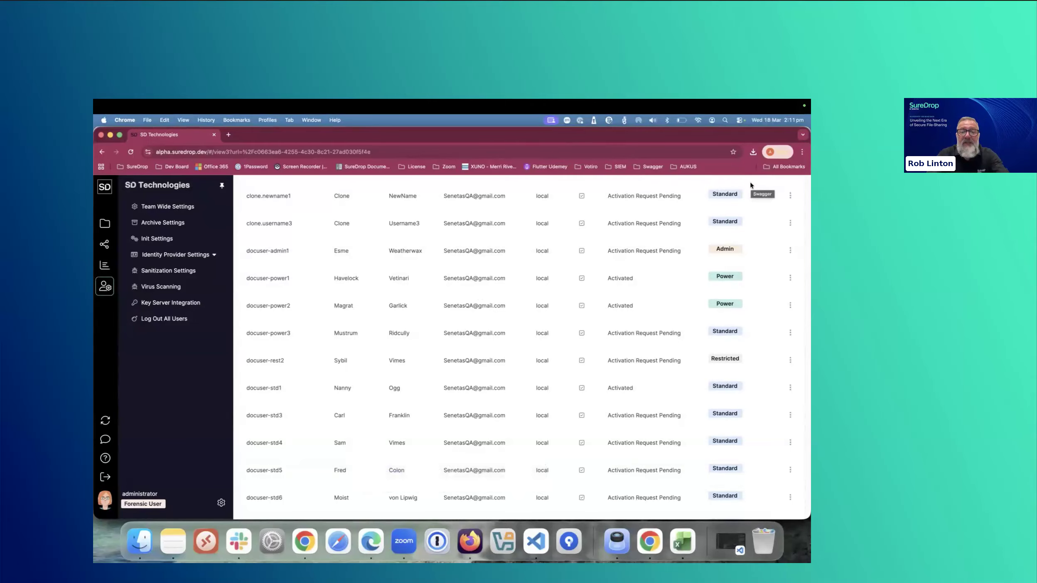
key(ctrl+Left)
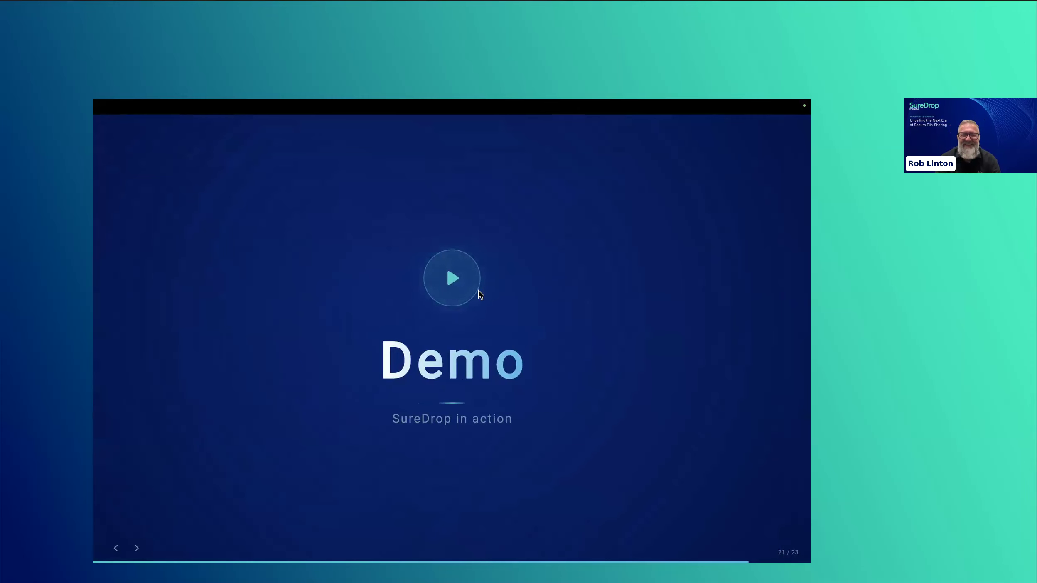
key(Right)
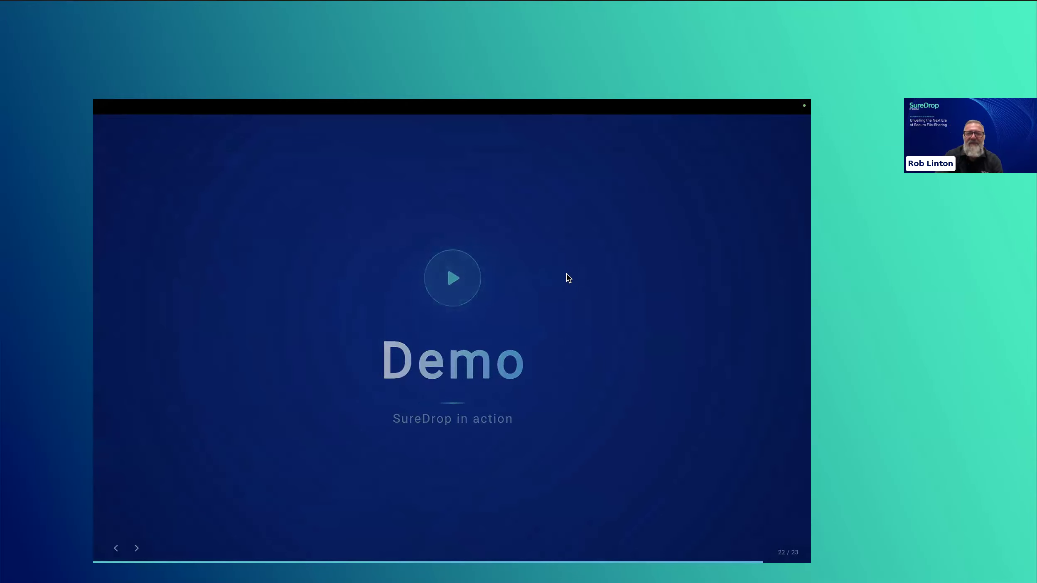